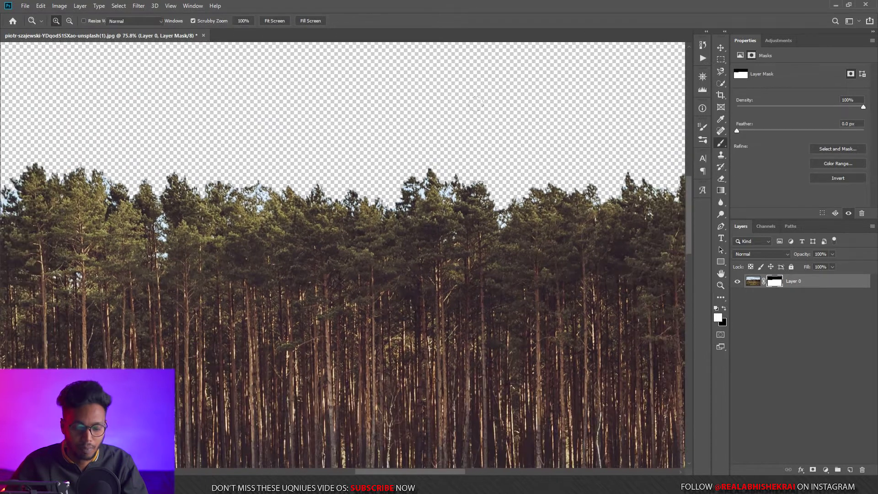
# - Add a yellow Solid Color fill layer and move it below Layer 0
pyautogui.click(825, 469)
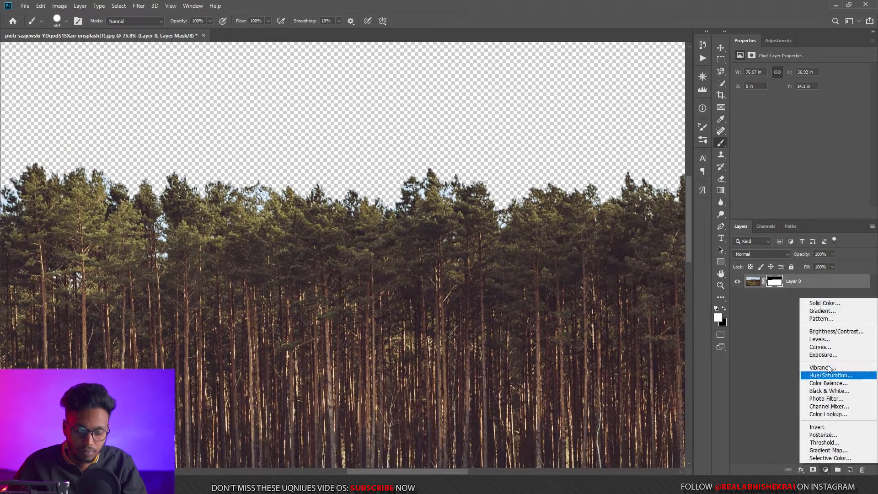
pyautogui.click(816, 302)
pyautogui.moveTo(399, 175); pyautogui.dragTo(432, 114)
pyautogui.click(526, 106)
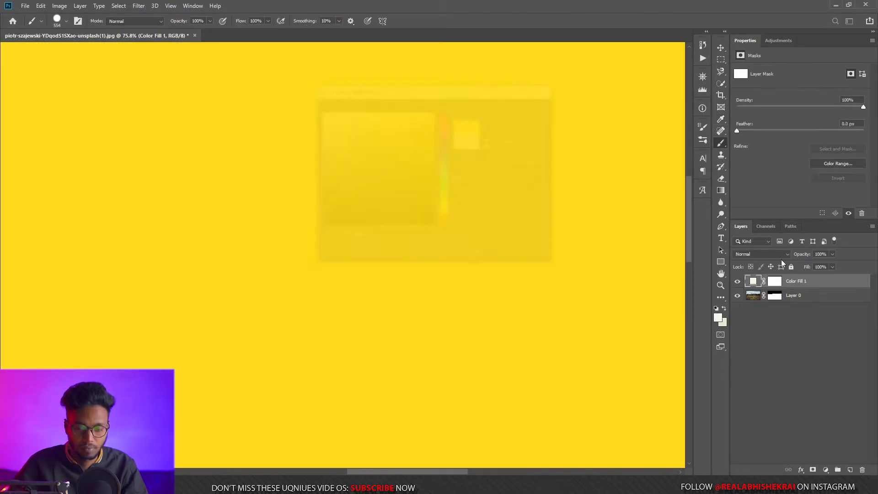
pyautogui.hotkey('ctrl', '[')
# - Paint on Layer 0's mask with white across the sky above the trees and with black over the tree line
pyautogui.press('z')
pyautogui.moveTo(445, 179)
pyautogui.mouseDown()
pyautogui.moveTo(396, 196)
pyautogui.moveTo(476, 185)
pyautogui.moveTo(229, 226)
pyautogui.moveTo(451, 161)
pyautogui.moveTo(411, 170)
pyautogui.moveTo(462, 177)
pyautogui.mouseUp()
pyautogui.press('b')
pyautogui.click(775, 282)
pyautogui.moveTo(360, 147)
pyautogui.mouseDown()
pyautogui.moveTo(329, 142)
pyautogui.moveTo(223, 161)
pyautogui.moveTo(217, 146)
pyautogui.moveTo(327, 121)
pyautogui.moveTo(250, 138)
pyautogui.mouseUp()
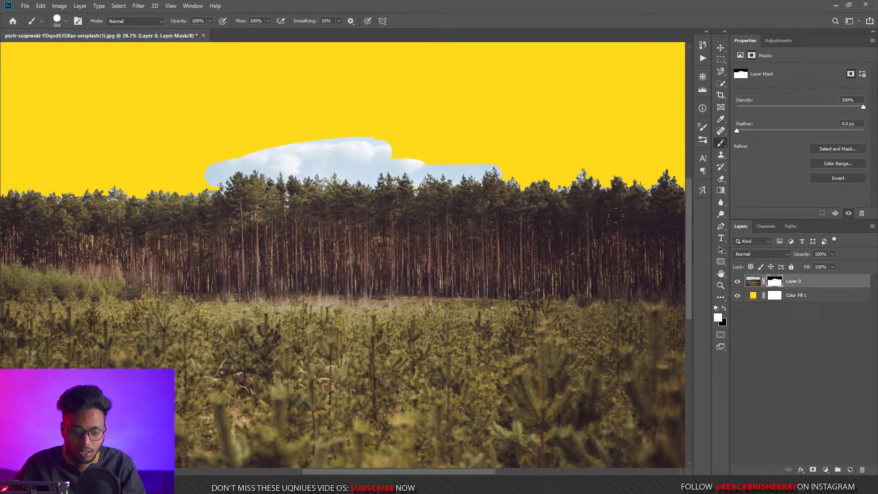
pyautogui.moveTo(347, 144)
pyautogui.mouseDown()
pyautogui.moveTo(540, 201)
pyautogui.moveTo(321, 247)
pyautogui.moveTo(275, 223)
pyautogui.mouseUp()
# - Delete the layer mask from Layer 0
pyautogui.press('z')
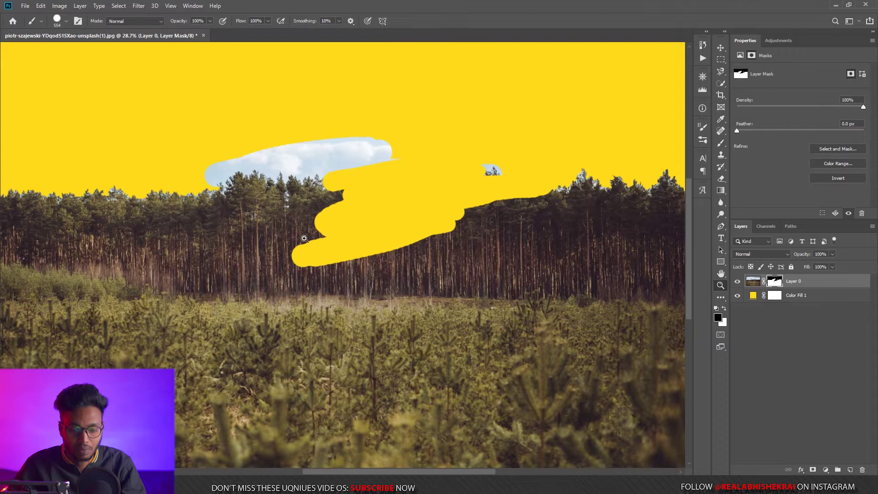
pyautogui.click(297, 242)
pyautogui.moveTo(430, 200); pyautogui.dragTo(355, 185)
pyautogui.moveTo(775, 283); pyautogui.dragTo(860, 470)
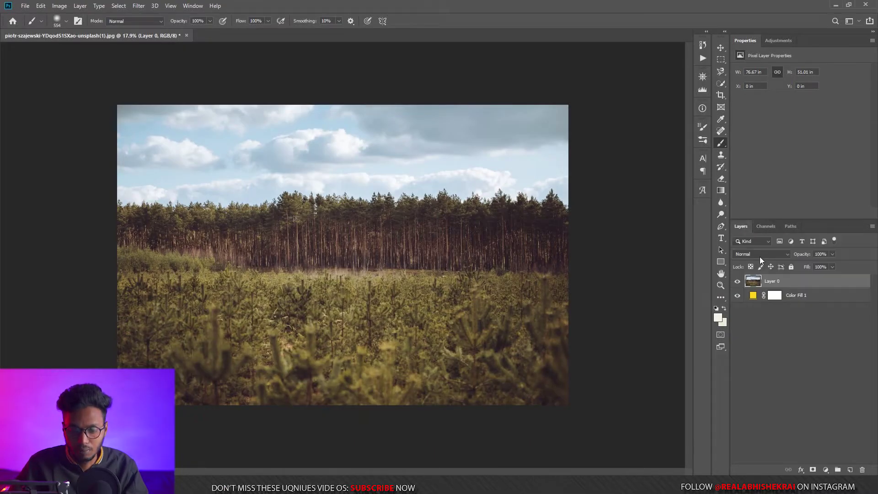
# - Compare the Red, Green and Blue channels one at a time for contrast between the sky and the trees
pyautogui.click(766, 227)
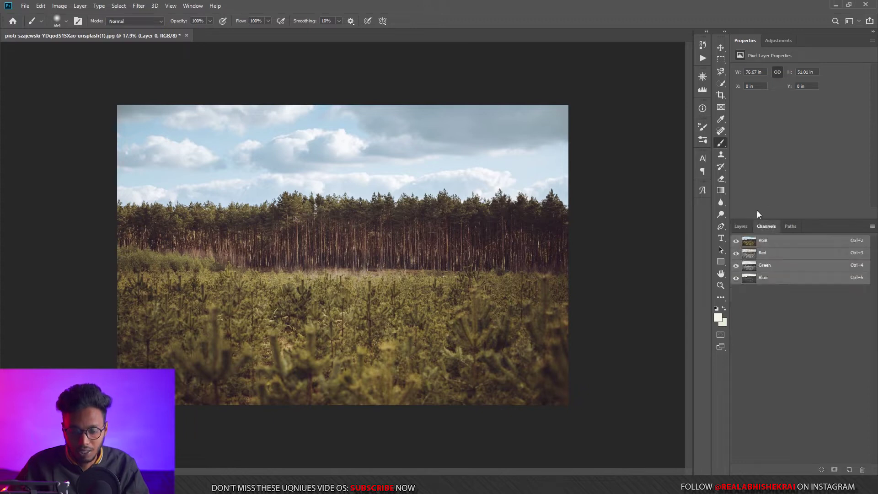
pyautogui.click(753, 254)
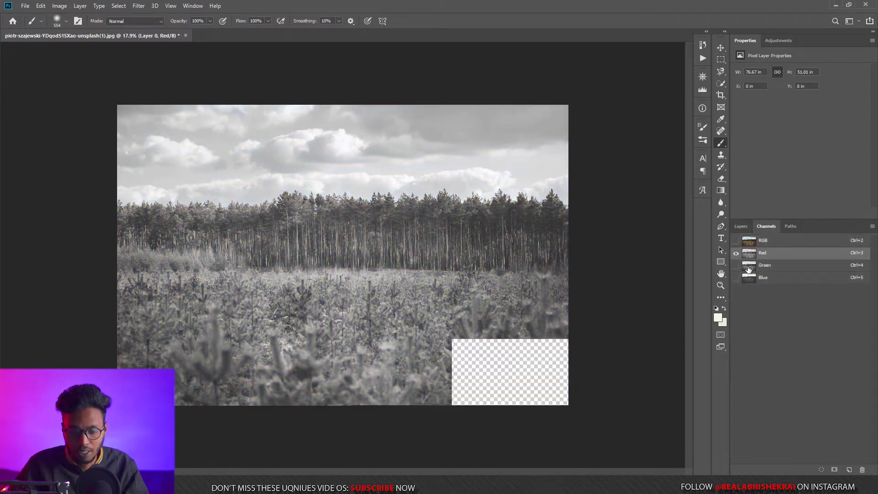
pyautogui.click(753, 266)
pyautogui.click(753, 278)
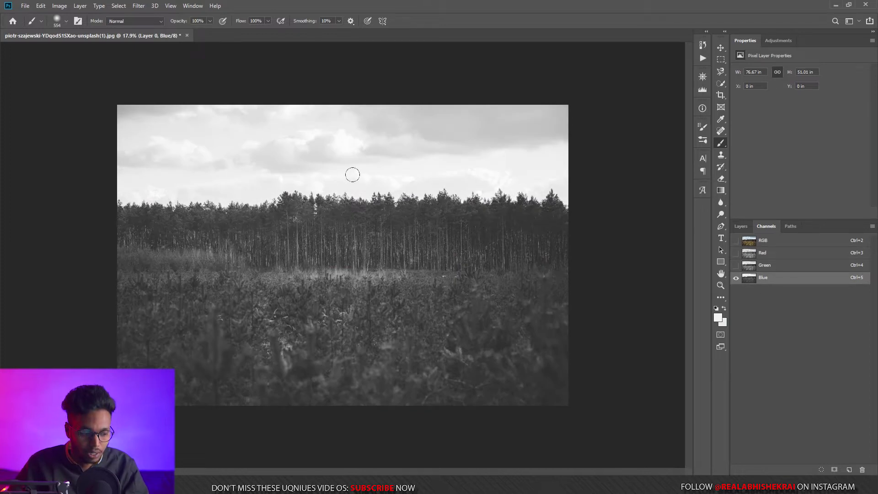
pyautogui.click(746, 264)
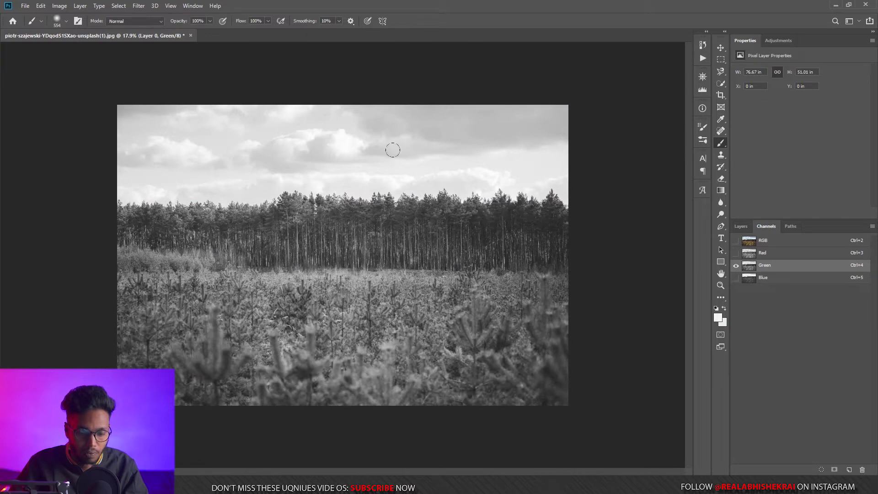
pyautogui.click(760, 257)
pyautogui.click(757, 267)
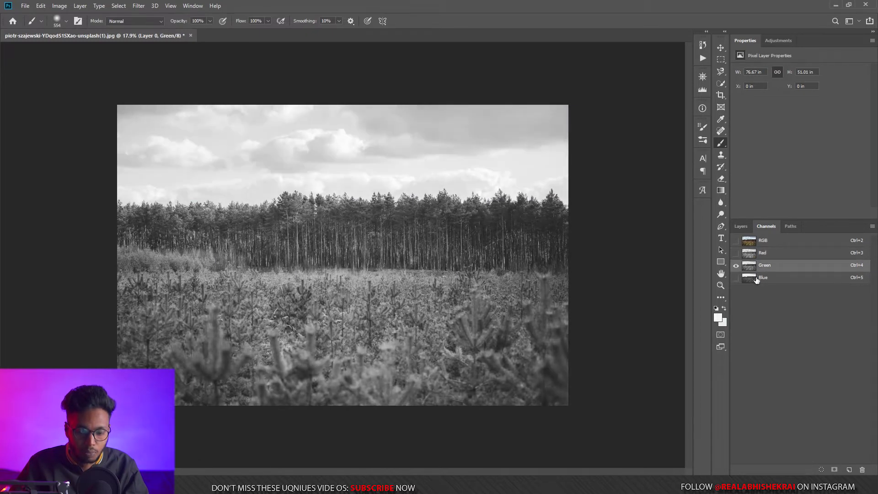
# - Duplicate the Blue channel
pyautogui.click(757, 279)
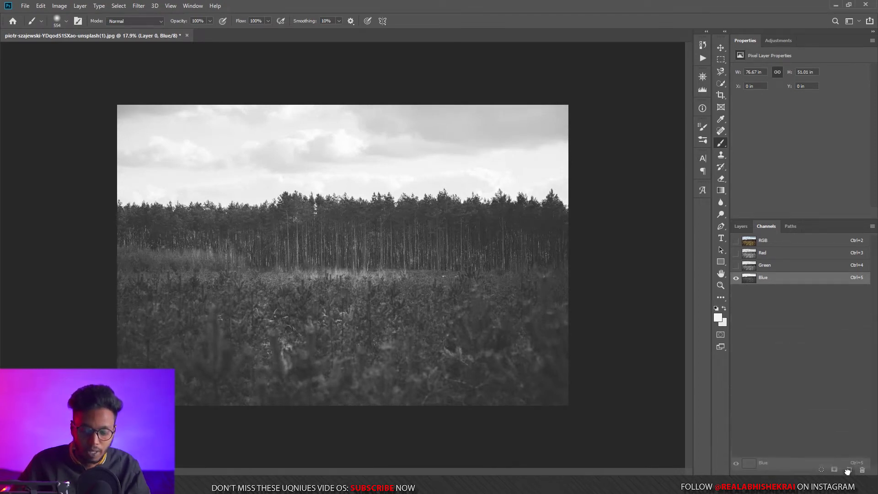
pyautogui.moveTo(849, 471); pyautogui.dragTo(848, 471)
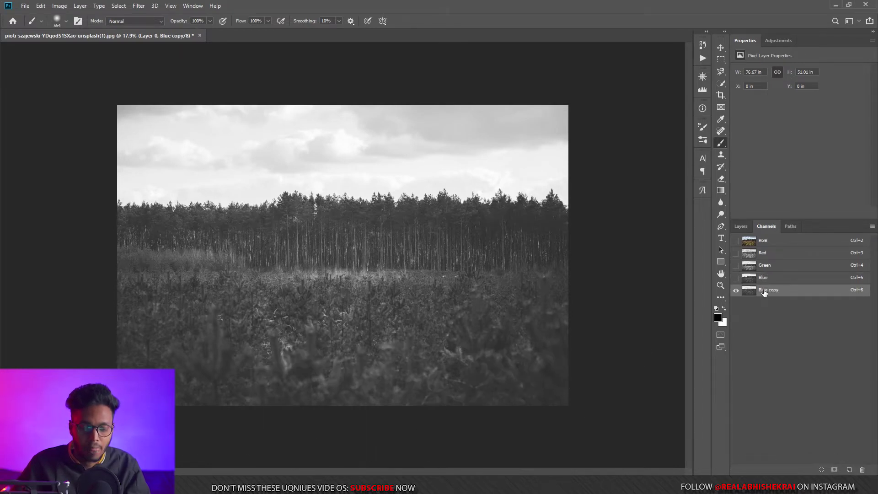
# - Apply Levels to the duplicated blue channel with the input black point at 118 and the white point at 159
pyautogui.click(62, 7)
pyautogui.moveTo(119, 30)
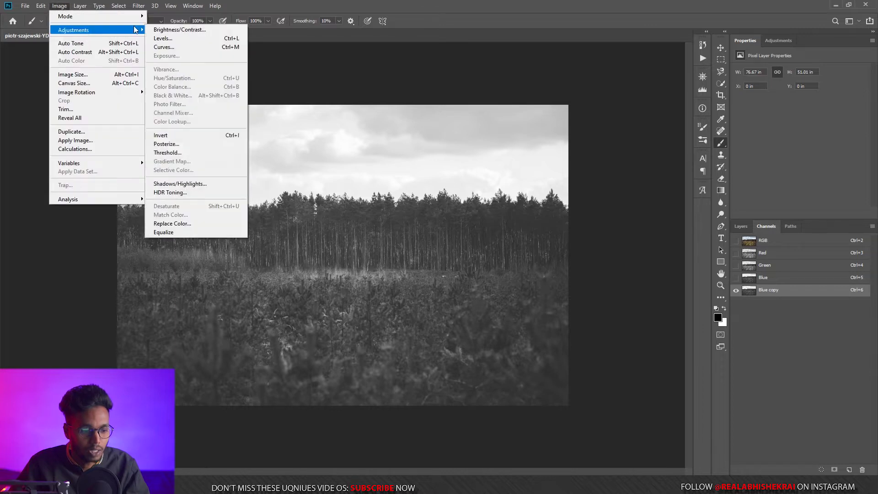
pyautogui.click(161, 38)
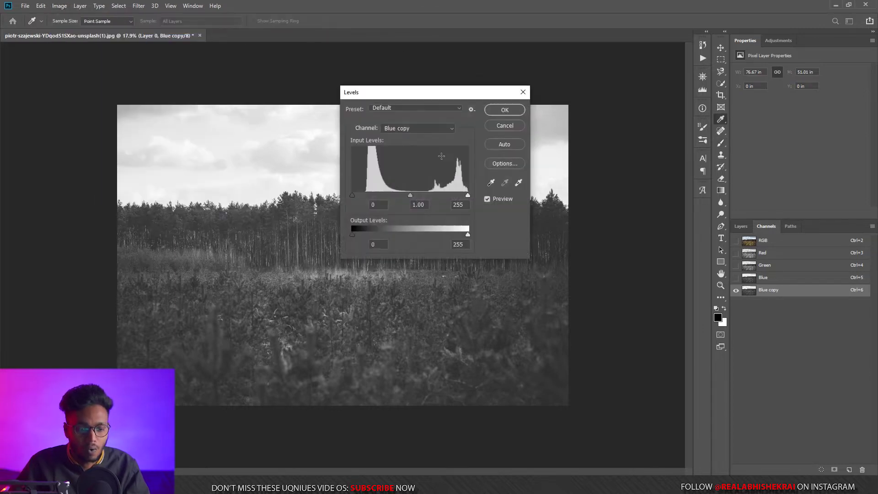
pyautogui.moveTo(352, 195); pyautogui.dragTo(376, 195)
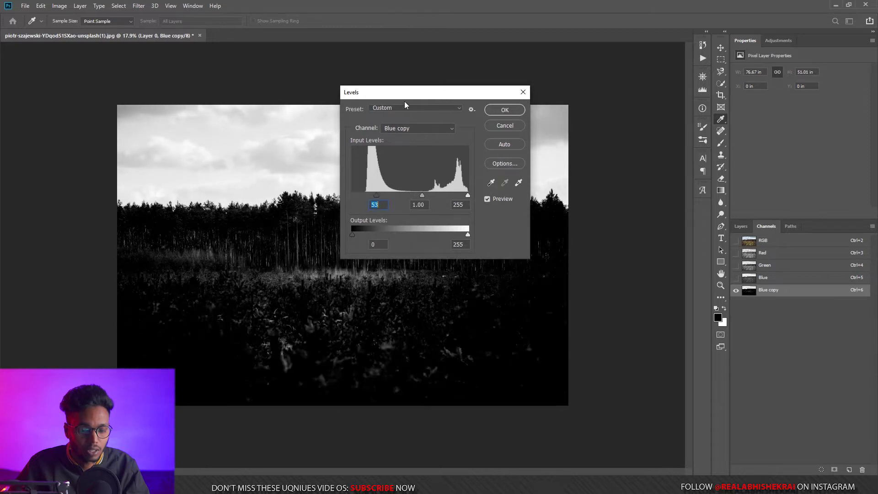
pyautogui.moveTo(421, 91); pyautogui.dragTo(548, 79)
pyautogui.moveTo(594, 181)
pyautogui.mouseDown()
pyautogui.moveTo(574, 181)
pyautogui.moveTo(597, 181)
pyautogui.moveTo(582, 183)
pyautogui.mouseUp()
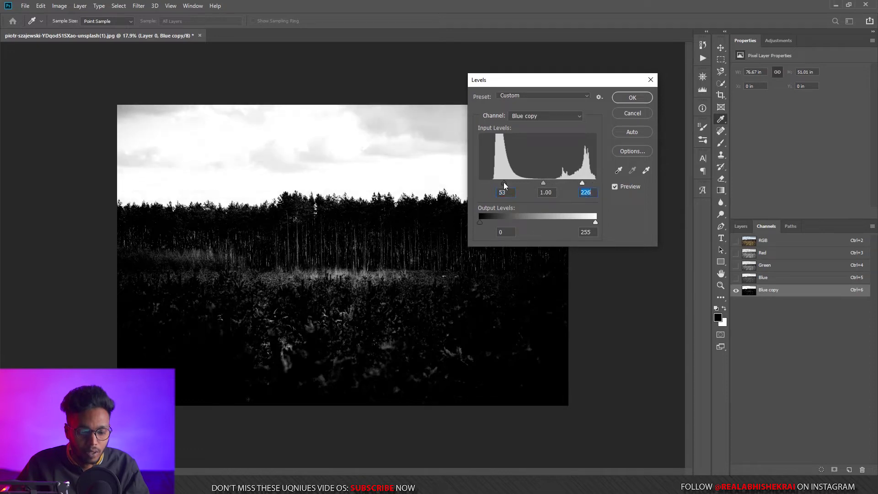
pyautogui.moveTo(504, 182); pyautogui.dragTo(512, 182)
pyautogui.moveTo(581, 183); pyautogui.dragTo(531, 183)
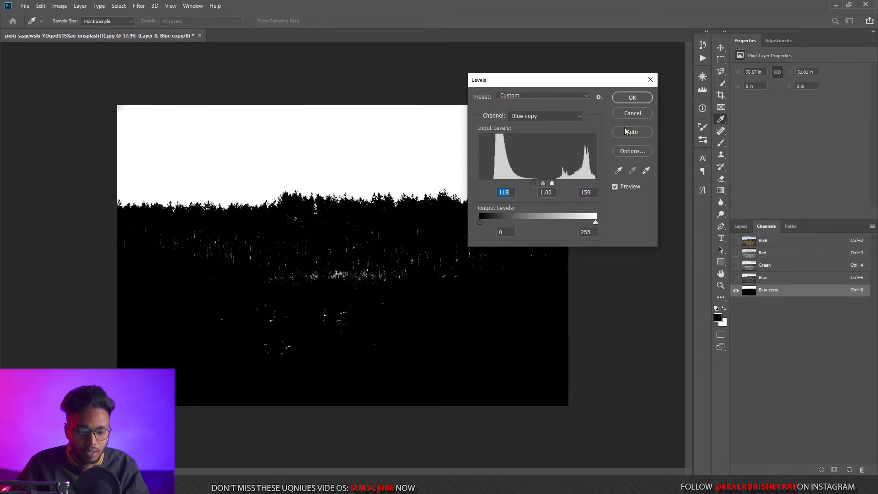
pyautogui.click(632, 98)
# - Load the duplicated blue channel as a selection and delete that channel
pyautogui.hotkey('ctrl', 'space')
pyautogui.moveTo(365, 210)
pyautogui.mouseDown()
pyautogui.moveTo(432, 224)
pyautogui.moveTo(332, 272)
pyautogui.mouseUp()
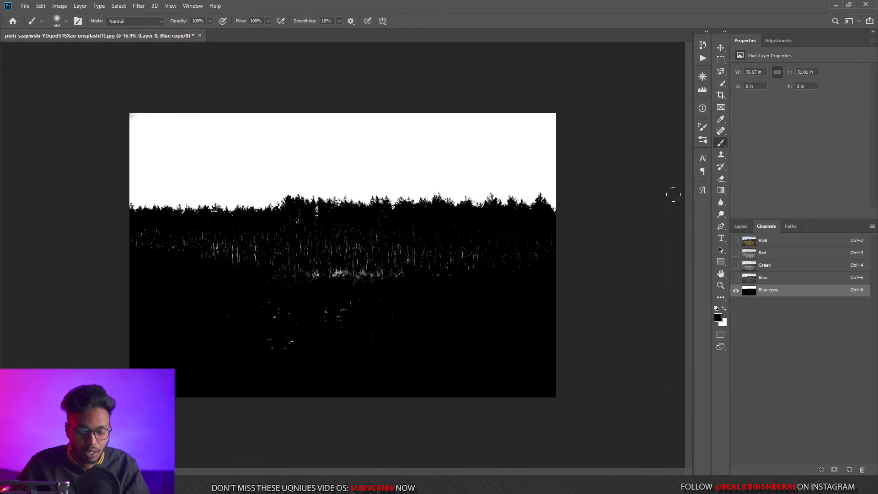
pyautogui.press('ctrl')
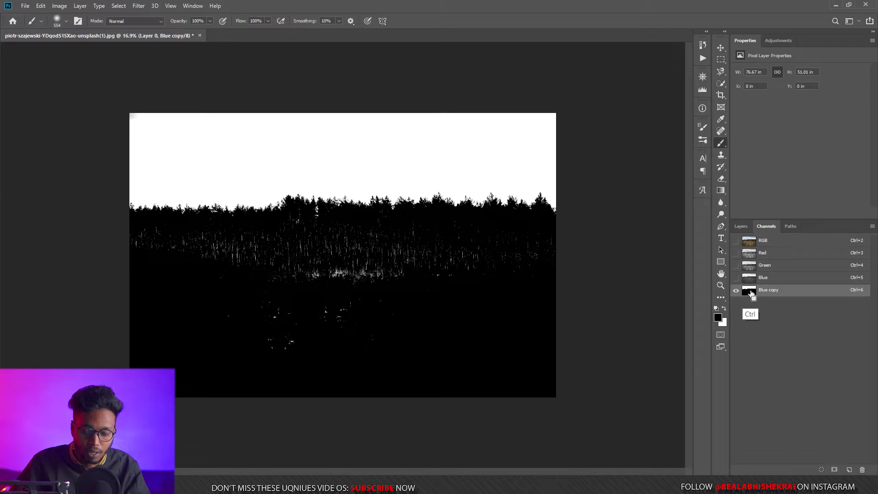
pyautogui.keyDown('ctrl'); pyautogui.click(752, 294); pyautogui.keyUp('ctrl')
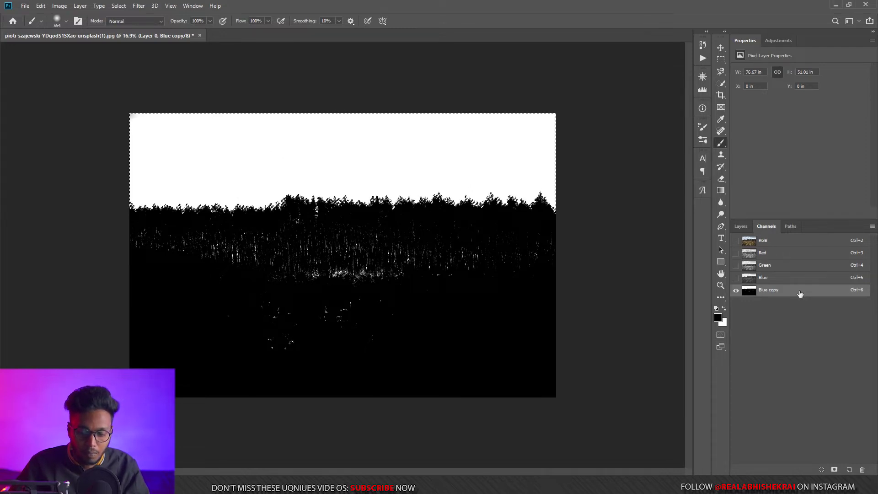
pyautogui.moveTo(777, 289); pyautogui.dragTo(863, 470)
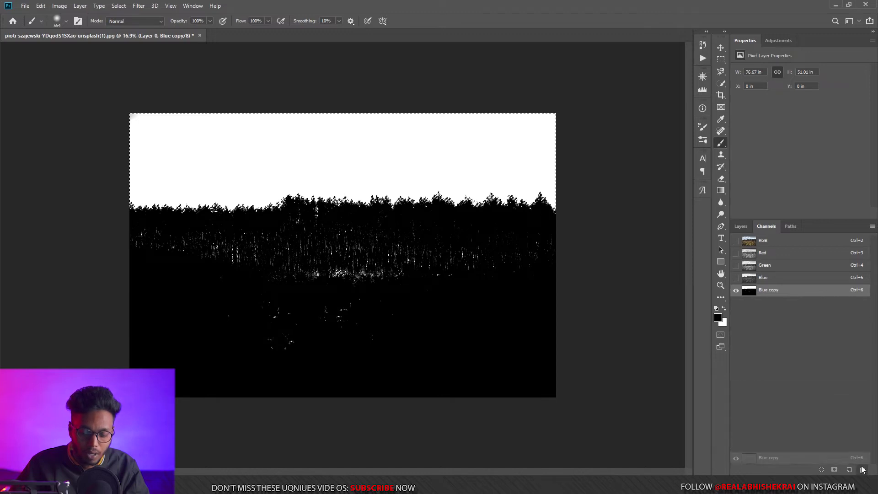
# - Add a layer mask to Layer 0 from the active selection and invert it so the sky is hidden
pyautogui.click(739, 227)
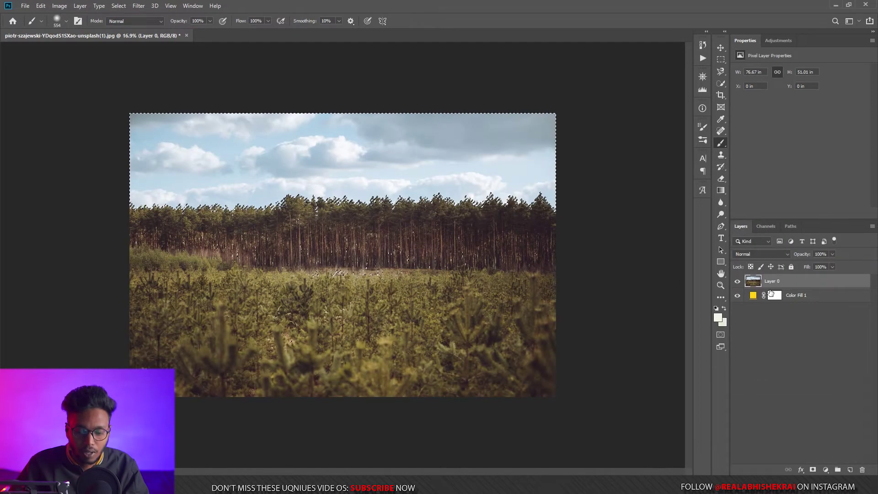
pyautogui.click(812, 470)
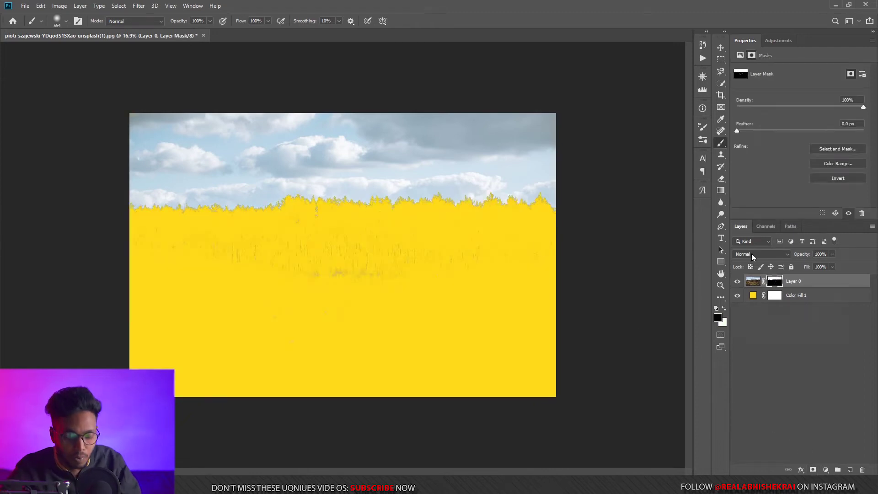
pyautogui.hotkey('ctrl', 'i')
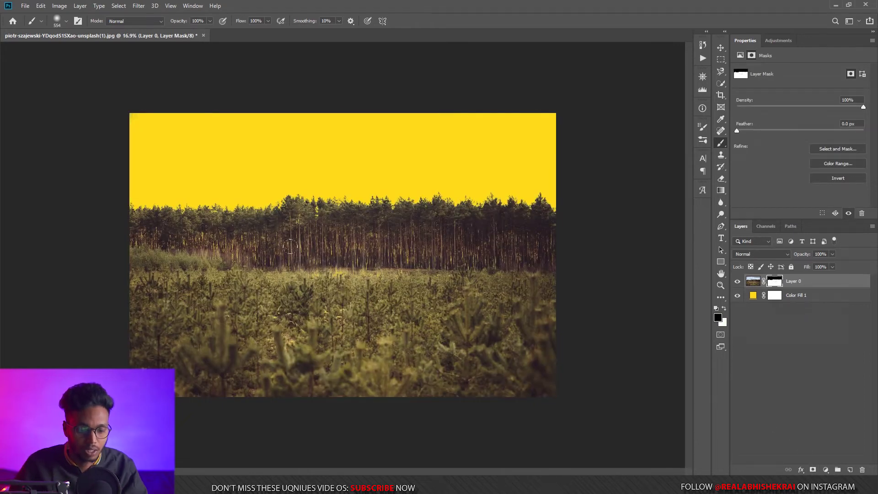
# - Inspect the holes among the tree trunks, display Layer 0's mask by itself and activate the Brush tool
pyautogui.moveTo(404, 216); pyautogui.dragTo(539, 215)
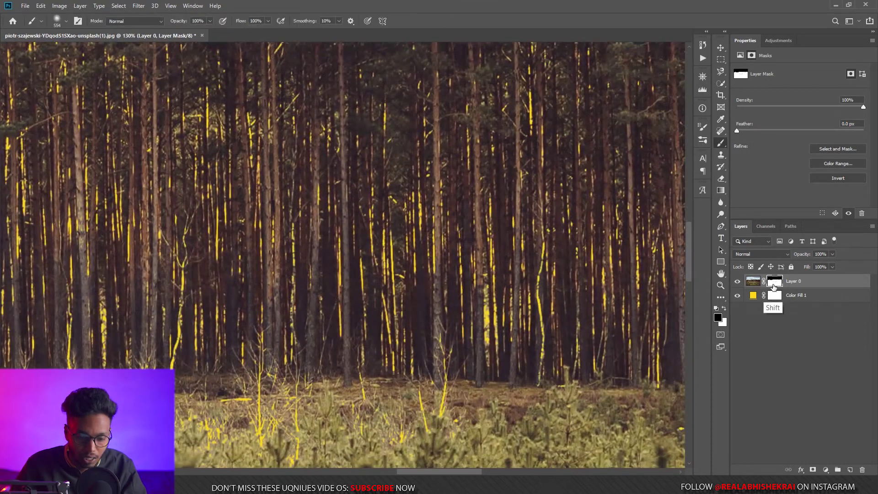
pyautogui.hotkey('ctrl', '0')
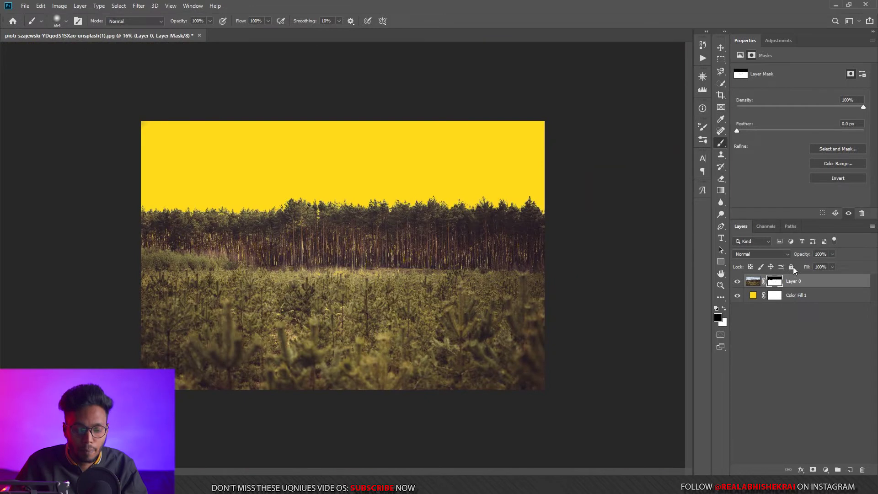
pyautogui.keyDown('alt'); pyautogui.click(776, 283); pyautogui.keyUp('alt')
pyautogui.press('z')
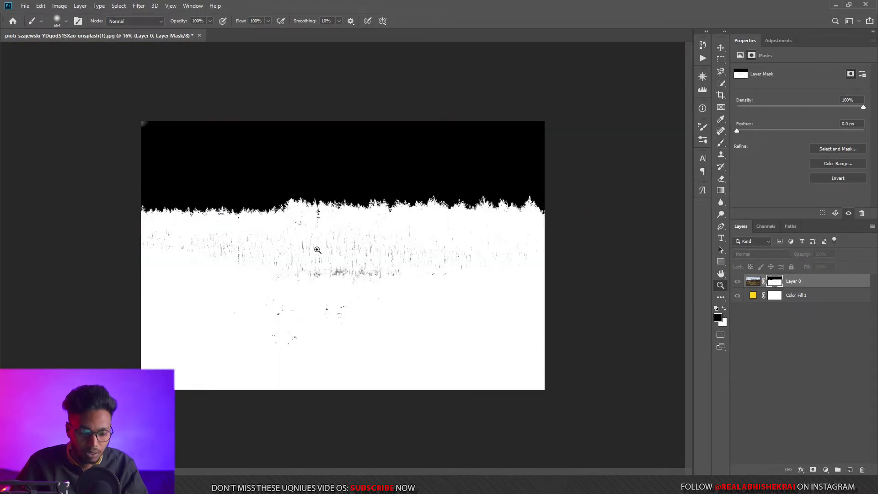
pyautogui.moveTo(313, 249); pyautogui.dragTo(356, 235)
pyautogui.press('b')
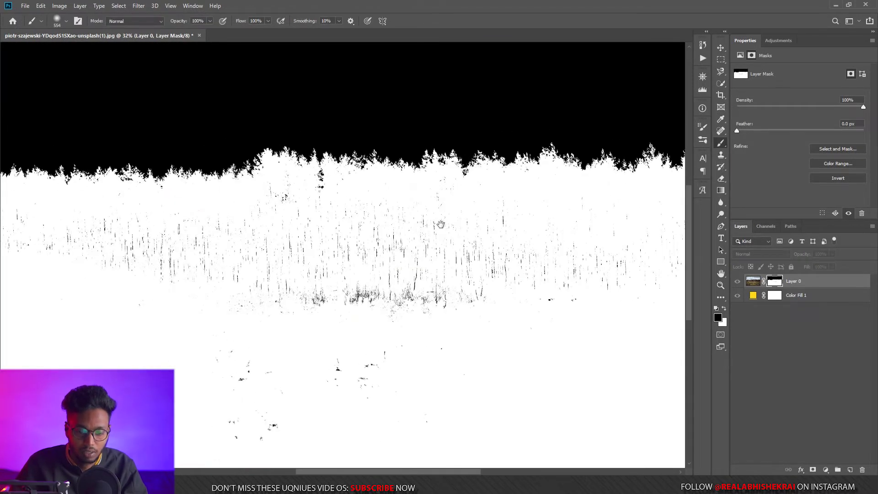
# - Paint white over the black specks in the trunks and field area of Layer 0's mask, below the treetops
pyautogui.scroll(-3, 336, 143)
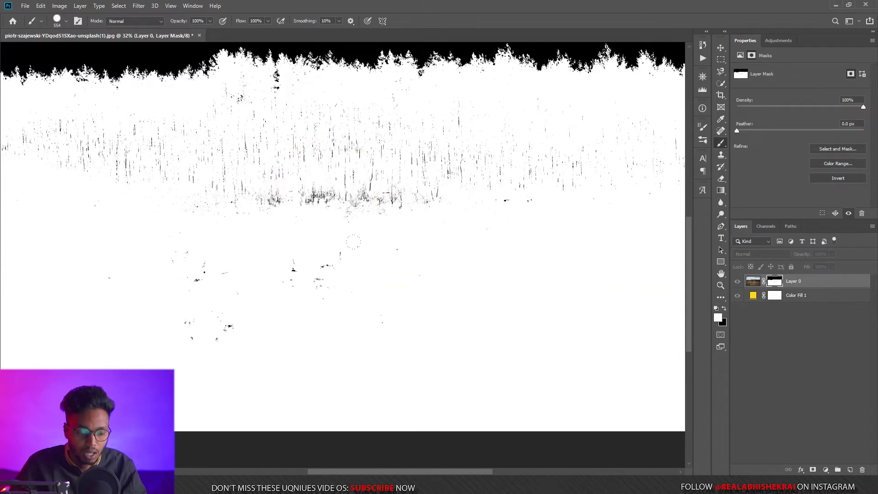
pyautogui.scroll(3, 275, 299)
pyautogui.hscroll(5, 360, 336)
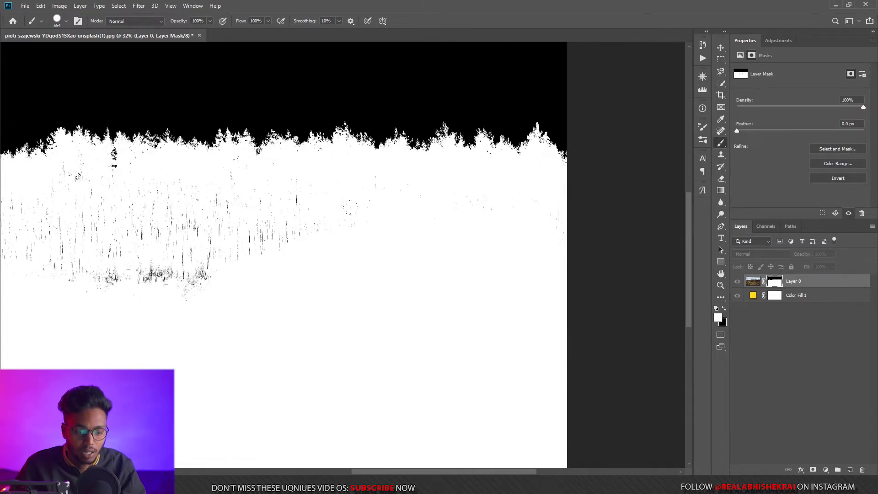
pyautogui.moveTo(324, 199)
pyautogui.mouseDown()
pyautogui.moveTo(151, 275)
pyautogui.moveTo(96, 274)
pyautogui.mouseUp()
pyautogui.hscroll(-5, 402, 224)
pyautogui.scroll(-1, 444, 194)
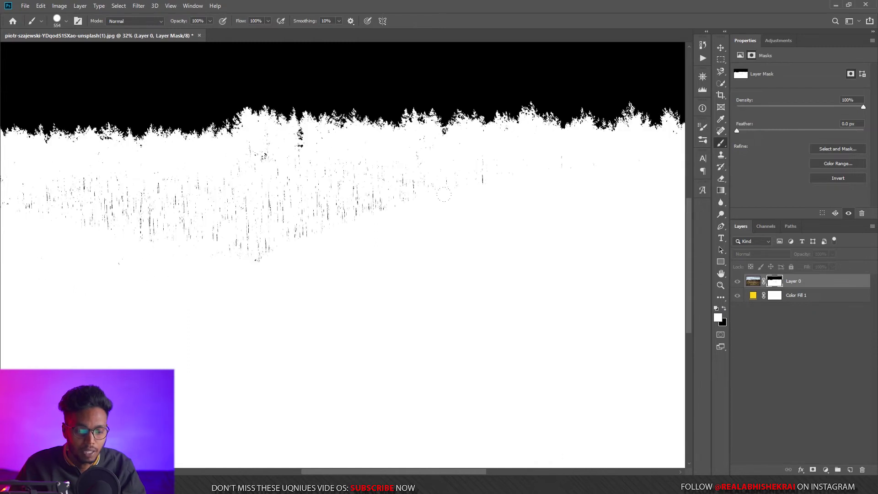
pyautogui.moveTo(262, 192); pyautogui.dragTo(168, 261)
pyautogui.hscroll(-5, 421, 220)
pyautogui.scroll(-2, 421, 220)
pyautogui.moveTo(398, 165)
pyautogui.mouseDown()
pyautogui.moveTo(432, 165)
pyautogui.moveTo(185, 127)
pyautogui.mouseUp()
pyautogui.scroll(4, 358, 336)
pyautogui.hscroll(2, 274, 311)
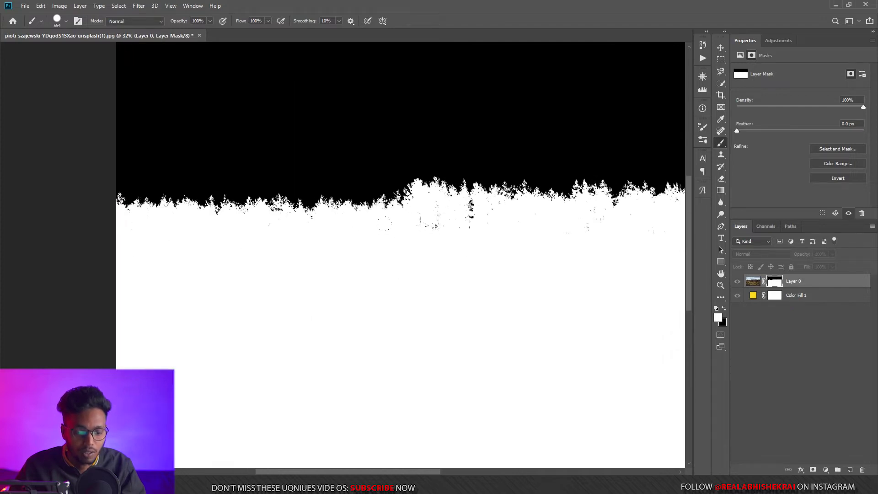
pyautogui.hscroll(3, 509, 272)
pyautogui.scroll(-3, 418, 133)
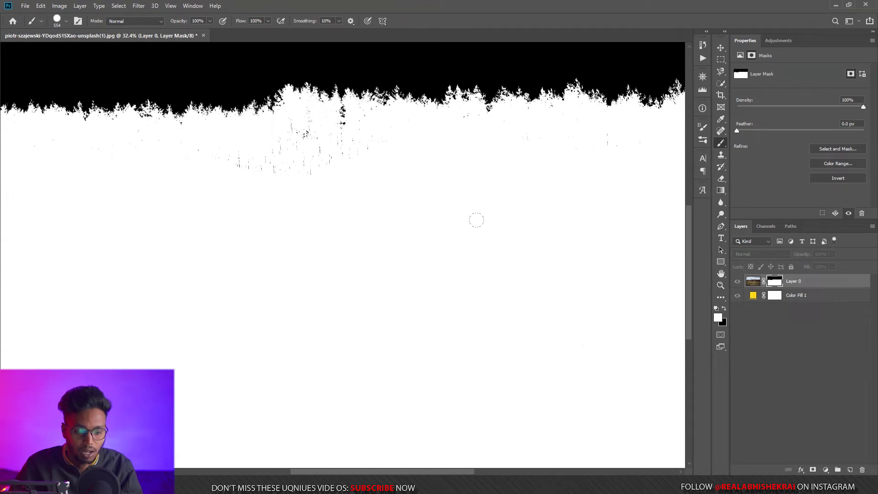
# - Undo a stray white dab in the mask's upper-left sky corner, switch the brush to black and return to the normal image view
pyautogui.scroll(-3, 476, 220)
pyautogui.click(111, 109)
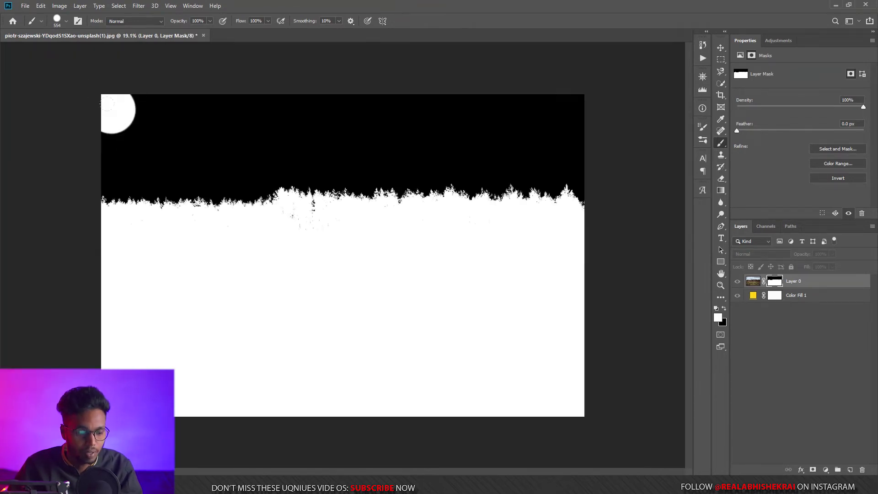
pyautogui.hotkey('ctrl', 'z')
pyautogui.press('x')
pyautogui.keyDown('alt'); pyautogui.click(774, 281); pyautogui.keyUp('alt')
pyautogui.press('z')
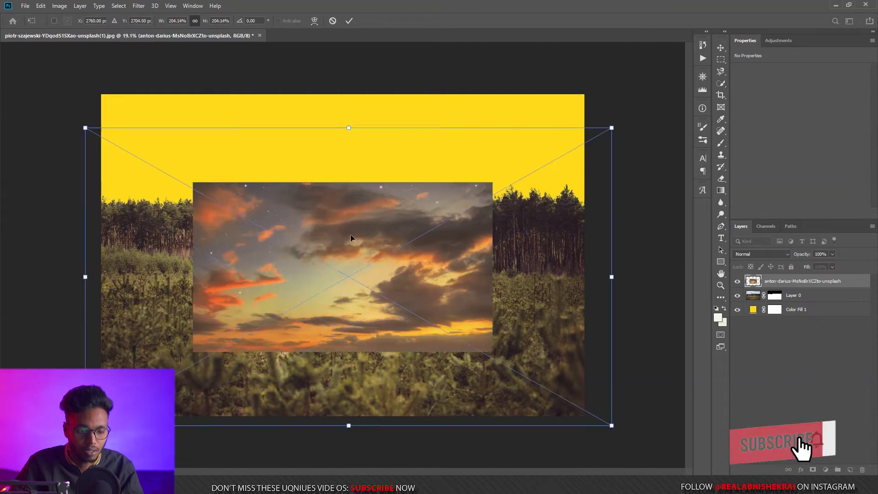
# - Move the placed sunset image up over the sky area, commit it and place its layer directly below Layer 0
pyautogui.moveTo(351, 237); pyautogui.dragTo(353, 206)
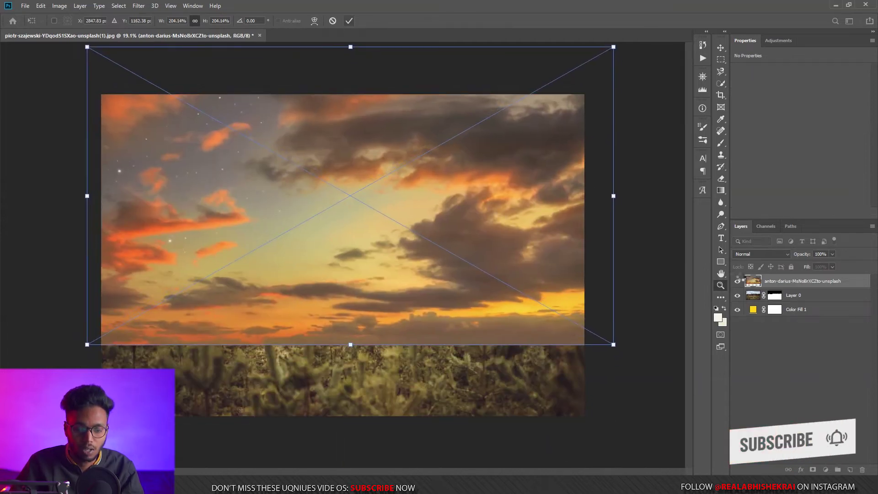
pyautogui.press('Return')
pyautogui.moveTo(753, 281); pyautogui.dragTo(736, 297)
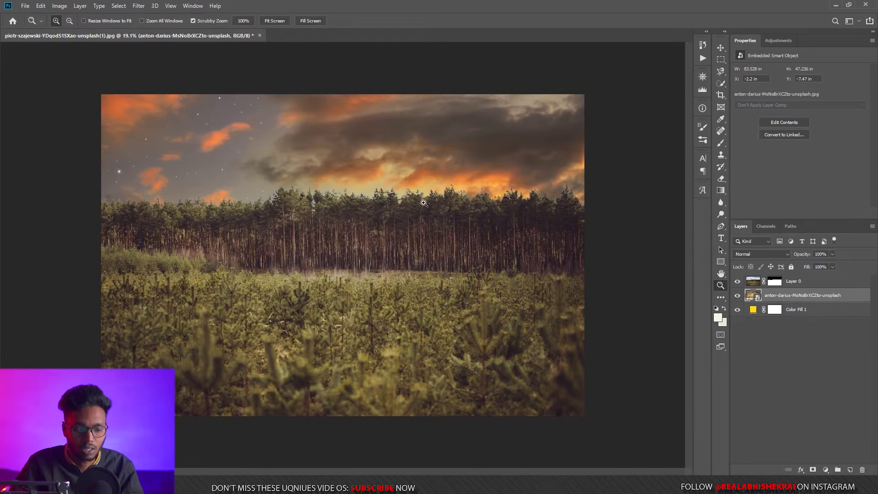
pyautogui.moveTo(415, 189); pyautogui.dragTo(439, 188)
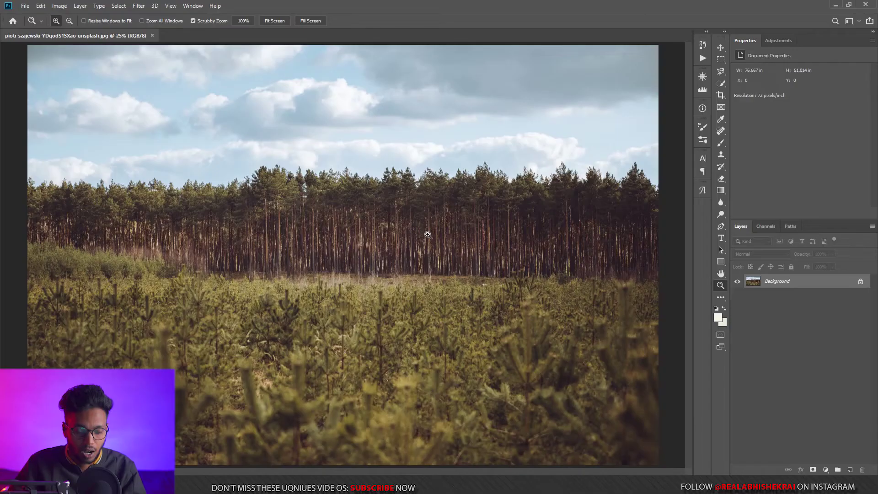
# - Duplicate the Blue channel of the unedited forest photo
pyautogui.hotkey('ctrl', '-')
pyautogui.hotkey('ctrl', '+')
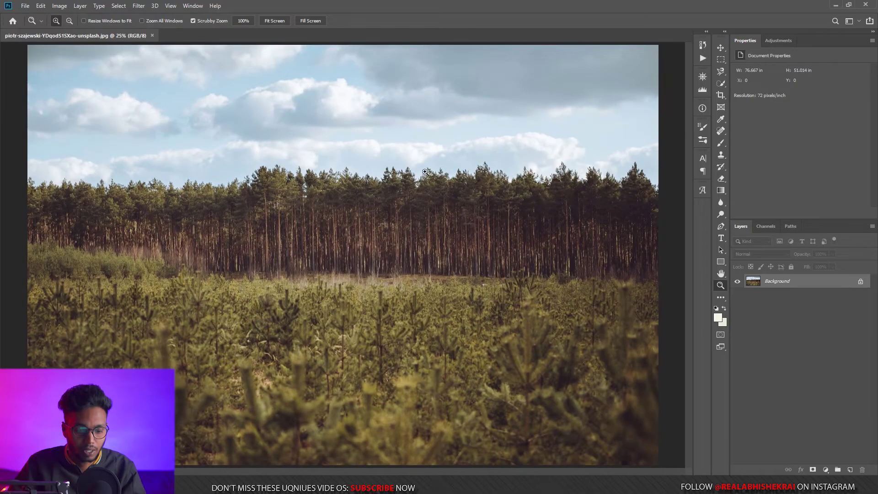
pyautogui.click(761, 226)
pyautogui.click(757, 278)
pyautogui.moveTo(761, 281); pyautogui.dragTo(849, 470)
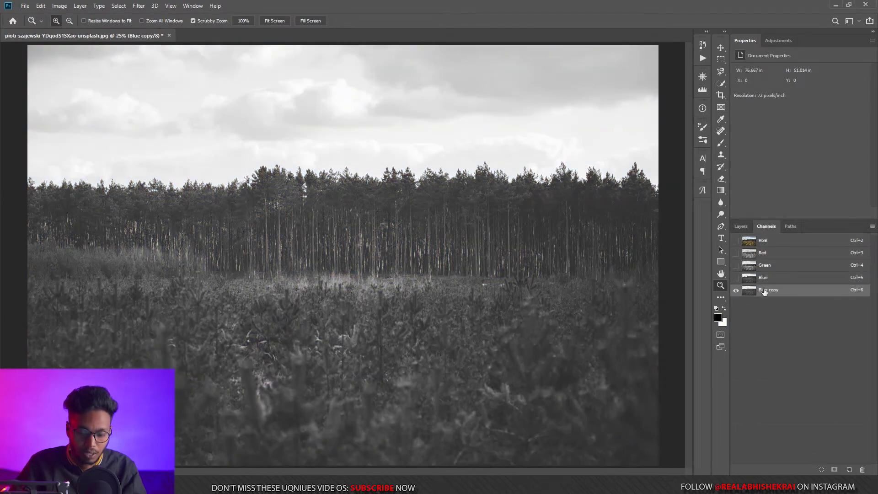
# - Apply Levels to the Blue copy channel, lowering the white input to 234 and raising the black input above 179
pyautogui.click(58, 6)
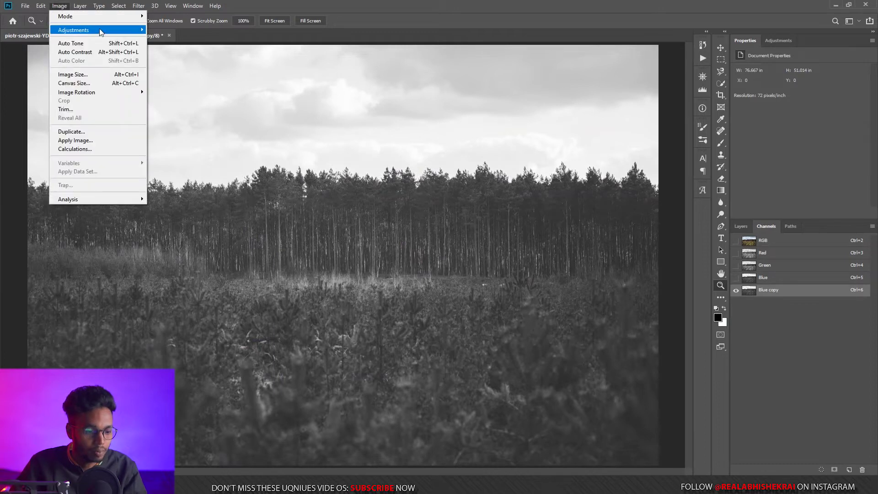
pyautogui.moveTo(99, 30)
pyautogui.click(161, 38)
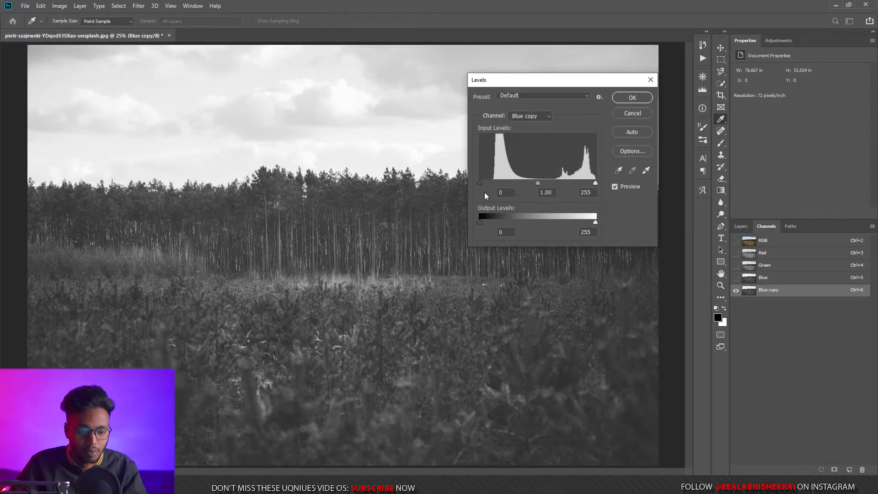
pyautogui.moveTo(481, 182); pyautogui.dragTo(562, 183)
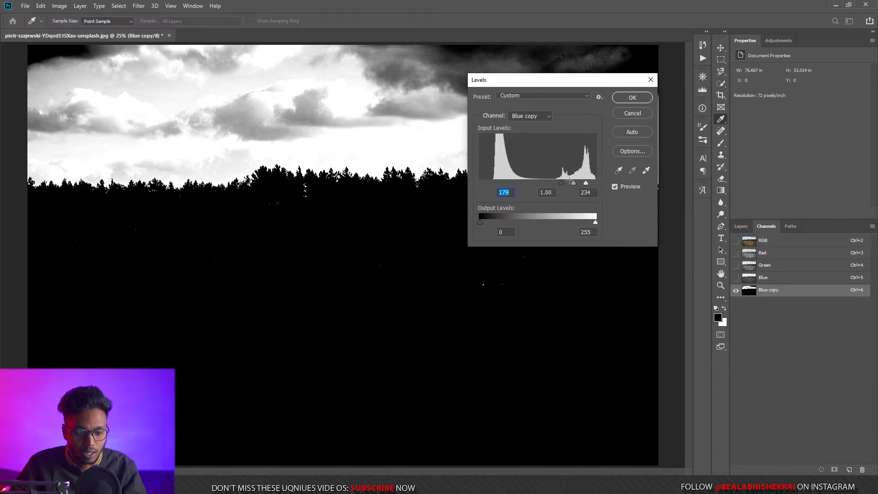
pyautogui.moveTo(561, 184); pyautogui.dragTo(573, 182)
pyautogui.click(630, 100)
pyautogui.press('z')
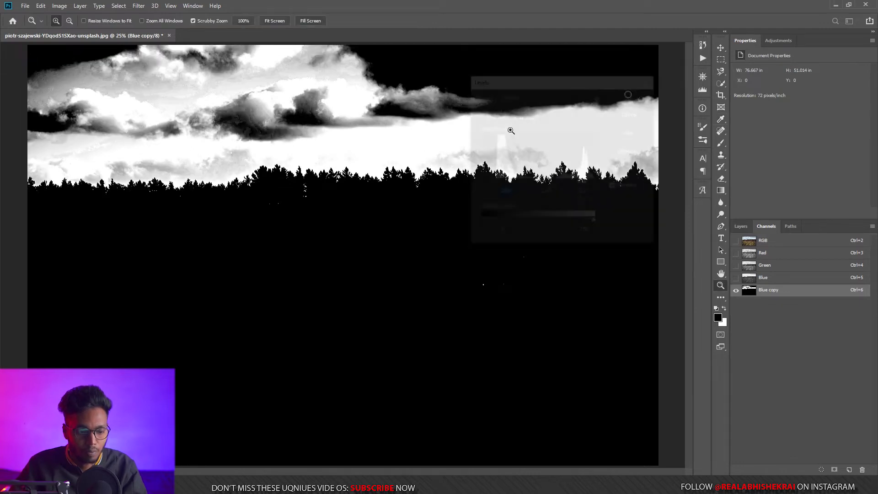
# - Load the Blue copy channel as a selection and delete that channel
pyautogui.keyDown('ctrl'); pyautogui.click(750, 291); pyautogui.keyUp('ctrl')
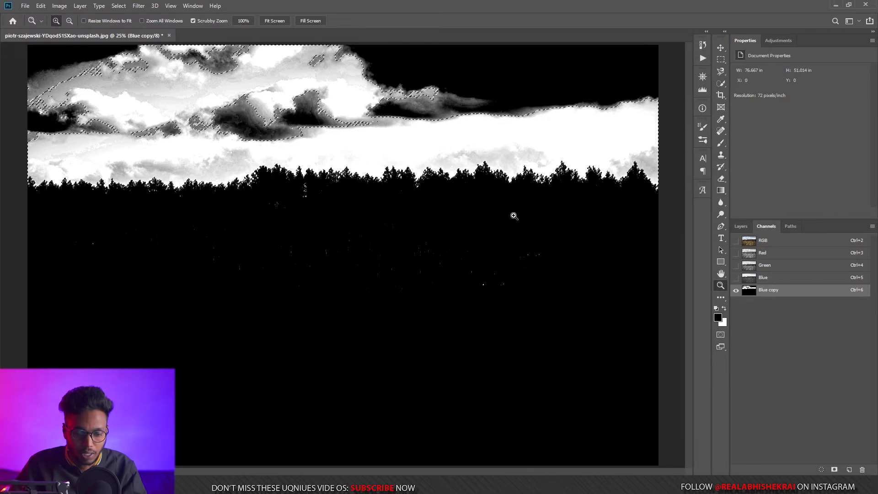
pyautogui.moveTo(804, 298); pyautogui.dragTo(862, 470)
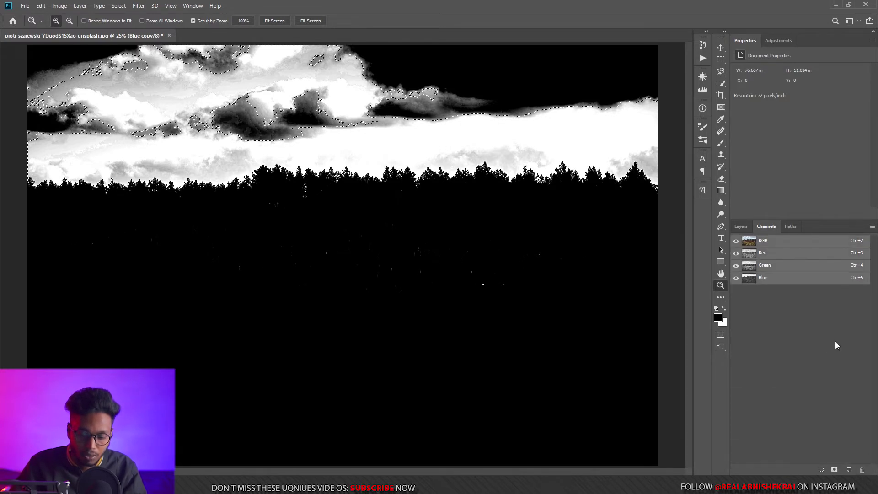
# - Add a layer mask to the forest photo from the selection and invert it to keep the trees and field
pyautogui.click(741, 226)
pyautogui.click(813, 470)
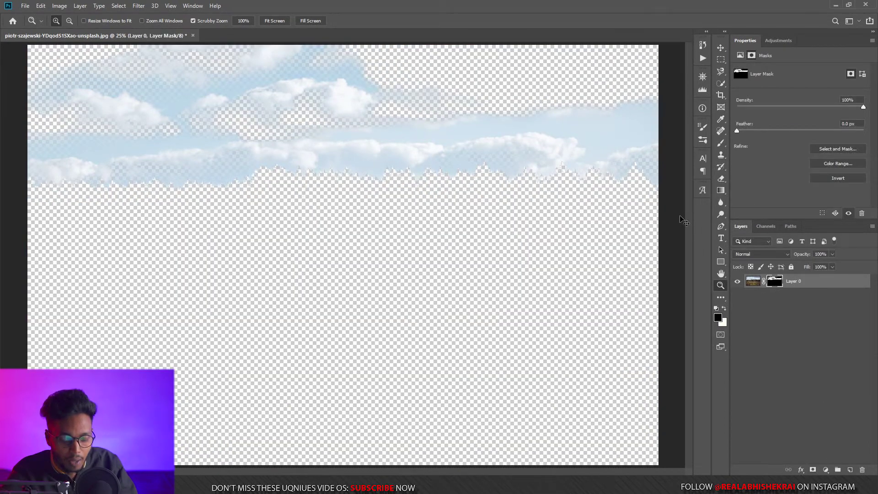
pyautogui.hotkey('ctrl', 'i')
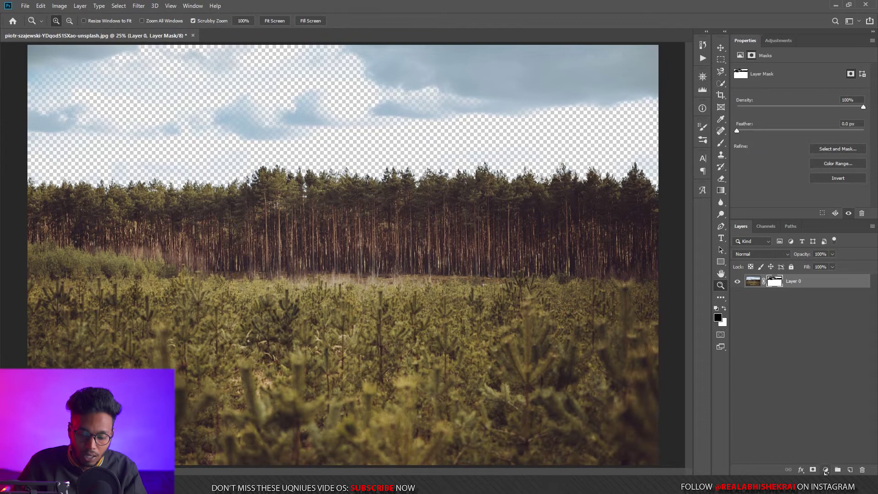
pyautogui.click(826, 469)
# - Place the sunset sky image in the forest document and scale it to 174.59%
pyautogui.moveTo(239, 453); pyautogui.dragTo(318, 298)
pyautogui.moveTo(343, 368); pyautogui.dragTo(334, 279)
pyautogui.click(349, 21)
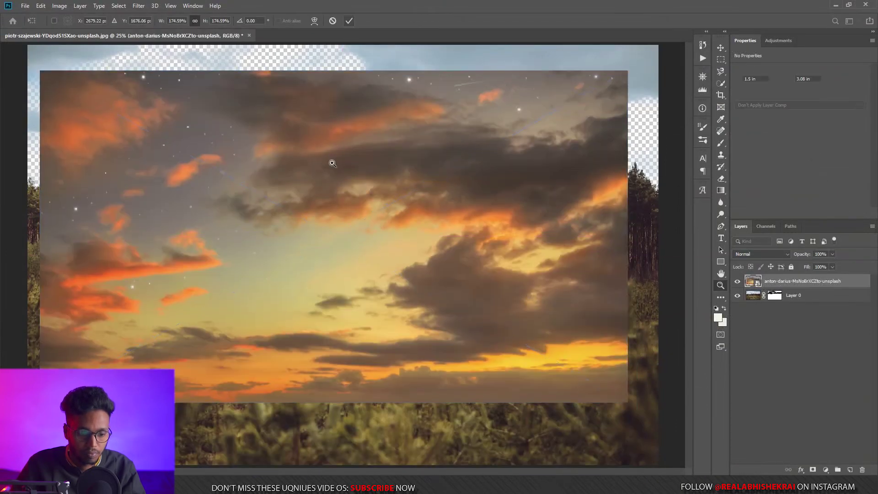
# - Enlarge the sunset image to about 91.9 by 52 in, shift it up over the sky and move its layer below Layer 0
pyautogui.scroll(-3, 334, 164)
pyautogui.hotkey('ctrl', 't')
pyautogui.moveTo(338, 154); pyautogui.dragTo(338, 101)
pyautogui.press('Return')
pyautogui.press('z')
pyautogui.moveTo(773, 281); pyautogui.dragTo(766, 302)
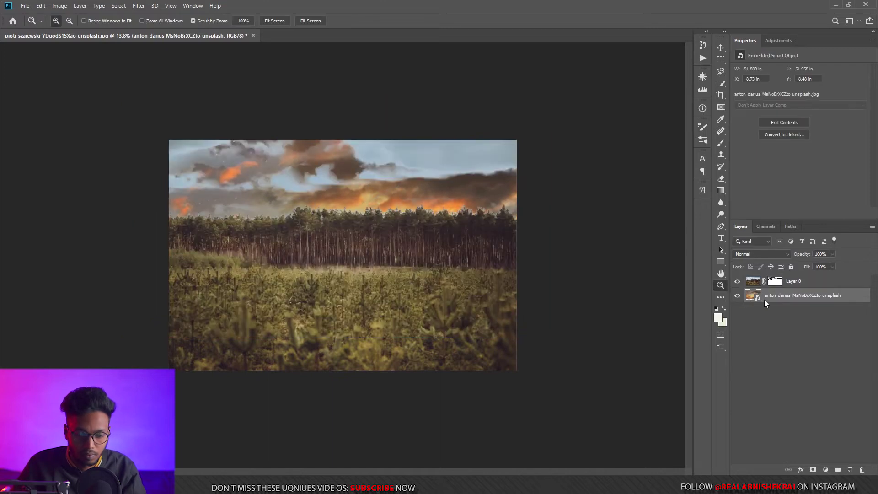
# - Select Layer 0's mask and display it by itself in the canvas
pyautogui.click(775, 281)
pyautogui.keyDown('alt'); pyautogui.click(775, 282); pyautogui.keyUp('alt')
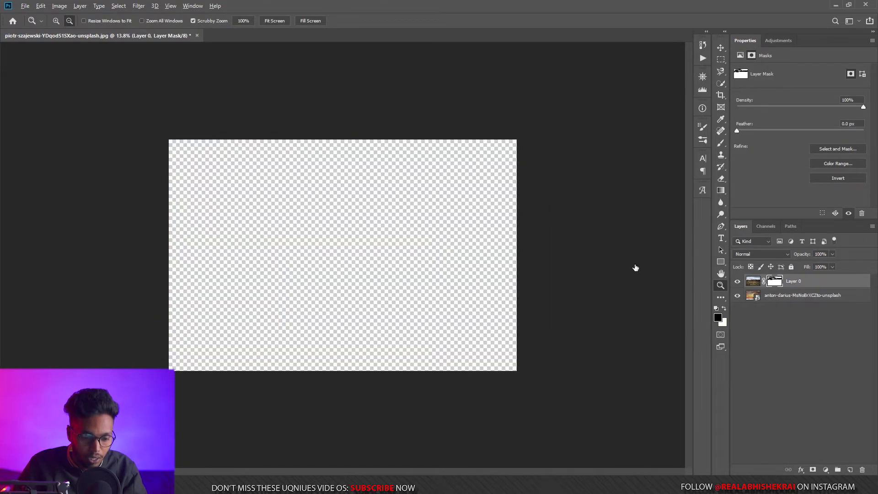
pyautogui.moveTo(346, 178); pyautogui.dragTo(364, 166)
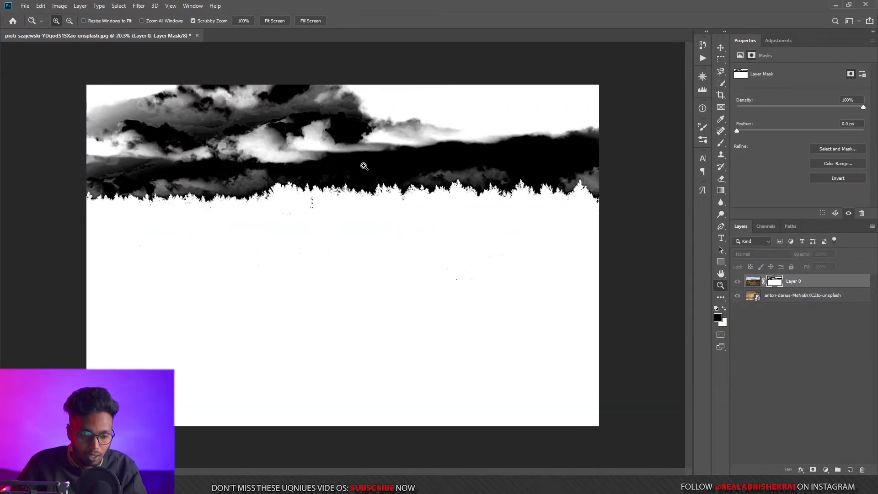
# - Brush black over the white and gray cloud patches in the mask's sky above the treetops, and return to the normal image view
pyautogui.click(720, 143)
pyautogui.moveTo(301, 90)
pyautogui.mouseDown()
pyautogui.moveTo(355, 77)
pyautogui.moveTo(369, 96)
pyautogui.moveTo(334, 109)
pyautogui.moveTo(391, 112)
pyautogui.moveTo(621, 90)
pyautogui.moveTo(548, 71)
pyautogui.moveTo(362, 102)
pyautogui.moveTo(304, 127)
pyautogui.moveTo(237, 133)
pyautogui.mouseUp()
pyautogui.moveTo(102, 77); pyautogui.dragTo(105, 112)
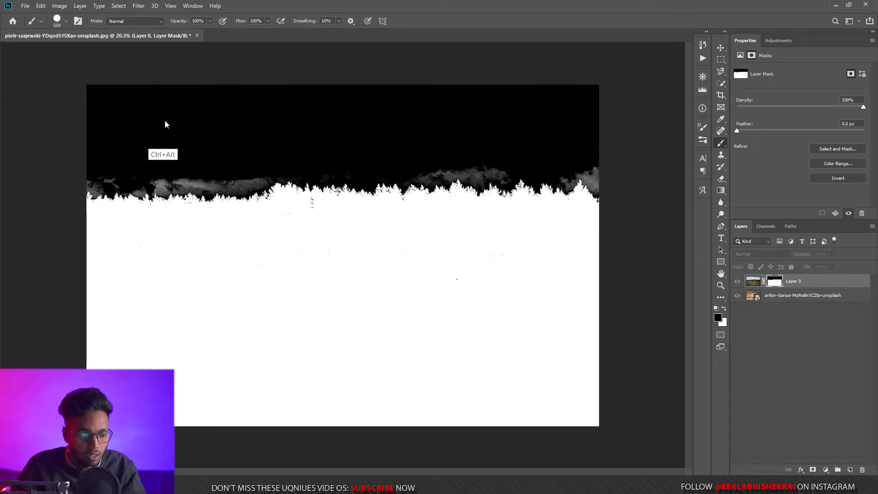
pyautogui.moveTo(503, 137)
pyautogui.mouseDown()
pyautogui.moveTo(592, 167)
pyautogui.moveTo(498, 146)
pyautogui.mouseUp()
pyautogui.moveTo(274, 176); pyautogui.dragTo(72, 153)
pyautogui.click(756, 279)
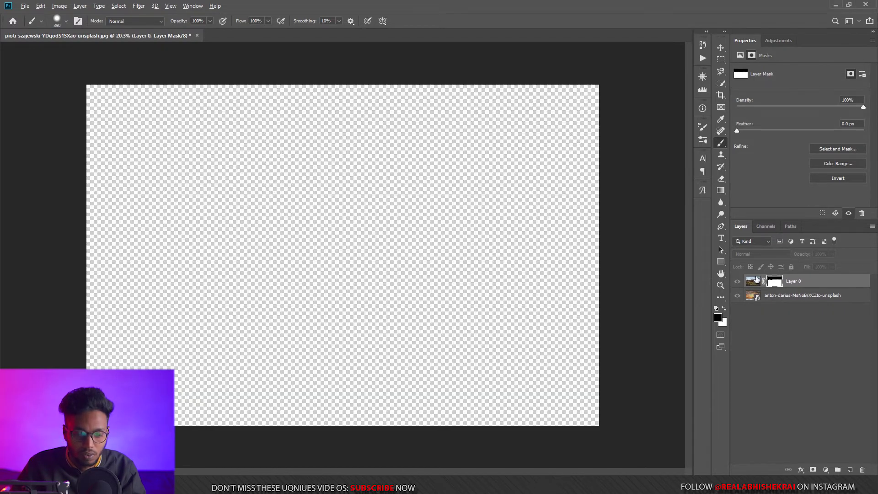
# - Duplicate Layer 0 with its mask and hide the original Layer 0
pyautogui.scroll(5, 243, 146)
pyautogui.press('z')
pyautogui.moveTo(457, 175)
pyautogui.mouseDown()
pyautogui.moveTo(492, 175)
pyautogui.moveTo(451, 177)
pyautogui.mouseUp()
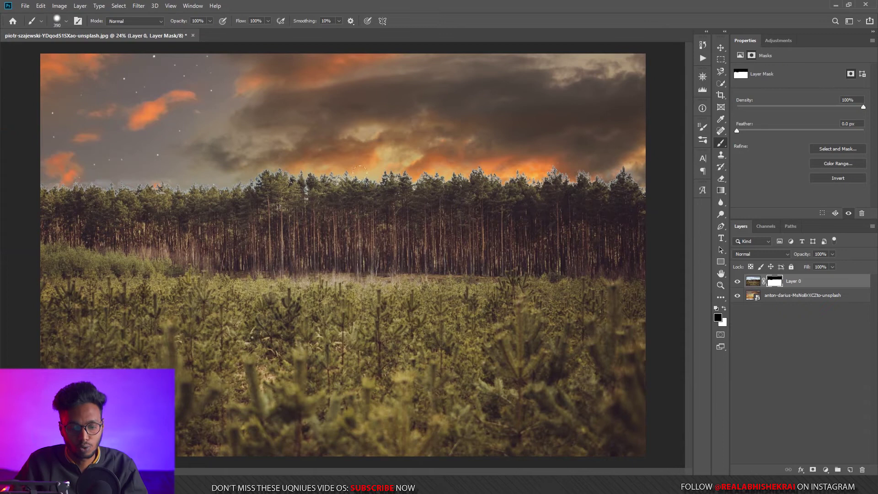
pyautogui.hotkey('ctrl', 'j')
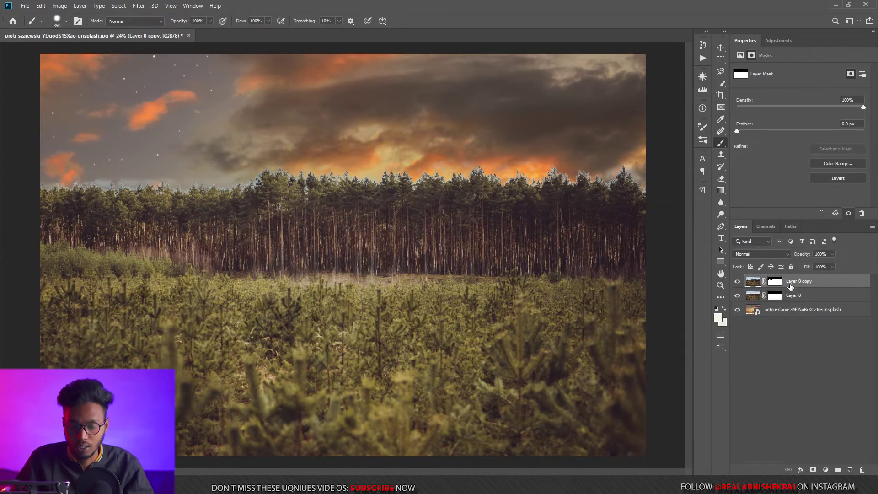
pyautogui.click(738, 296)
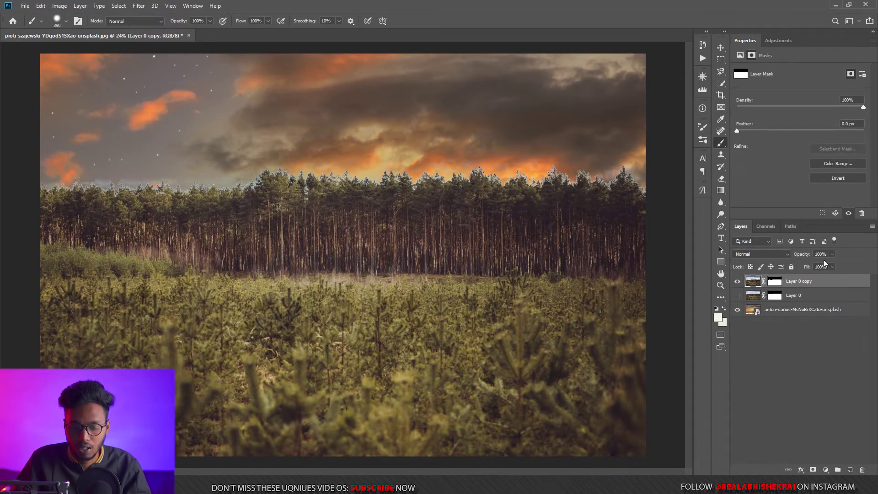
# - Open the Blending Options of Layer 0 copy and set Blend If to the Blue channel
pyautogui.rightClick(792, 282)
pyautogui.click(686, 101)
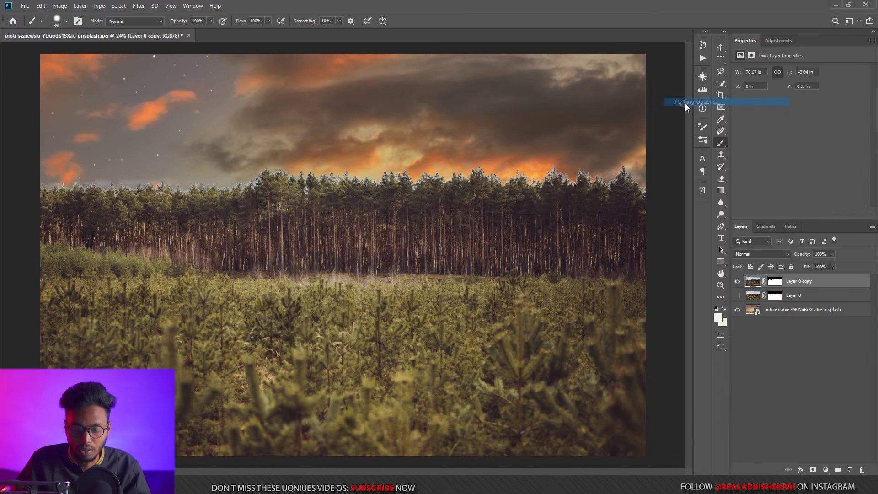
pyautogui.moveTo(651, 60); pyautogui.dragTo(707, 61)
pyautogui.click(689, 191)
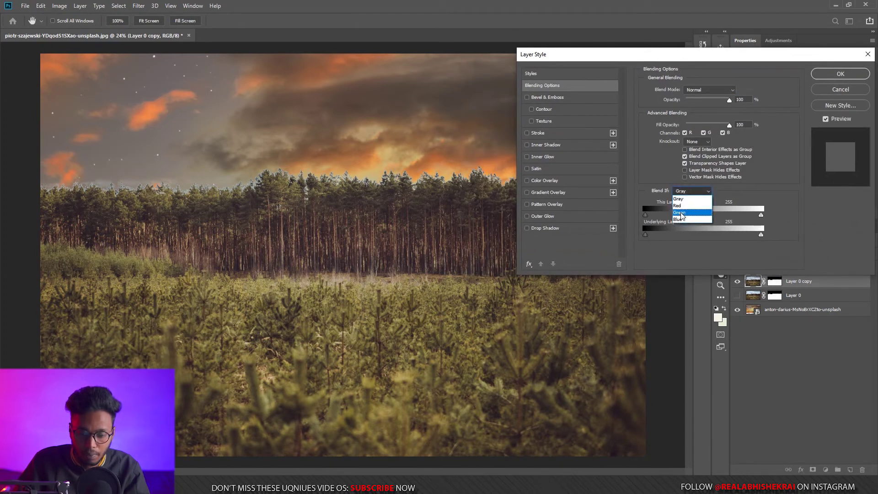
pyautogui.click(682, 224)
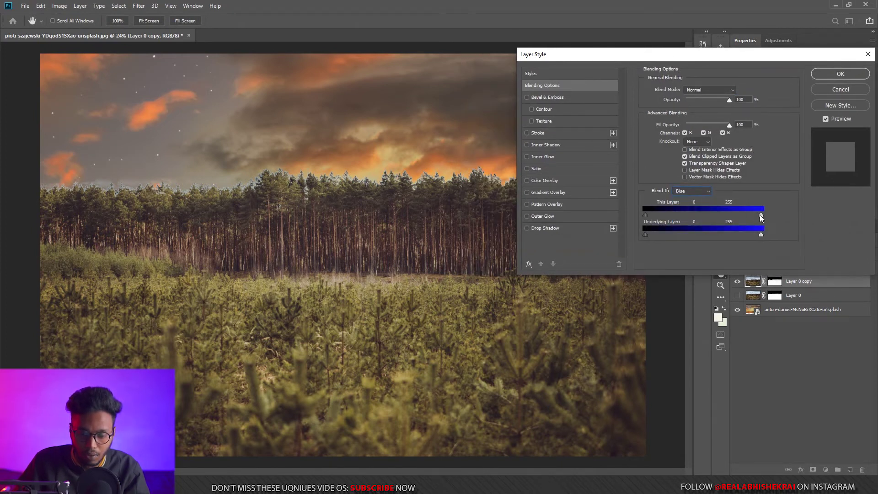
# - Split the This Layer highlight slider to 111 / 179 and apply the layer style
pyautogui.moveTo(747, 215); pyautogui.dragTo(712, 213)
pyautogui.press('alt')
pyautogui.press('alt')
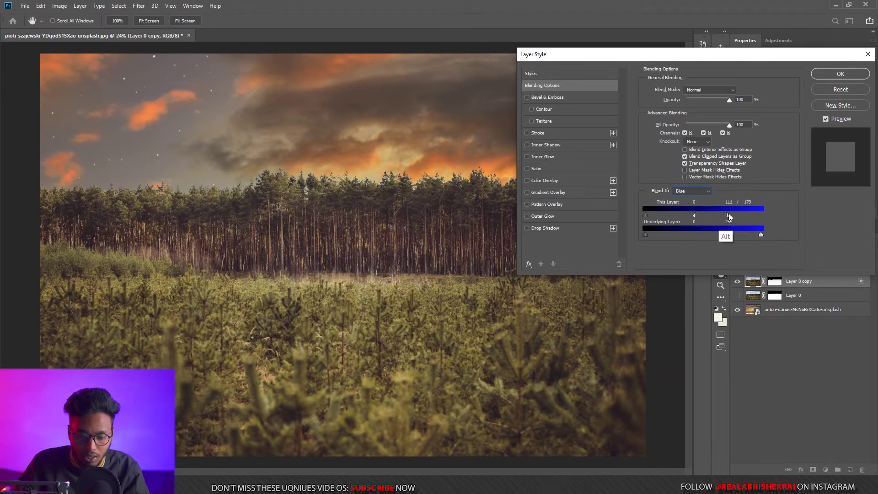
pyautogui.click(840, 75)
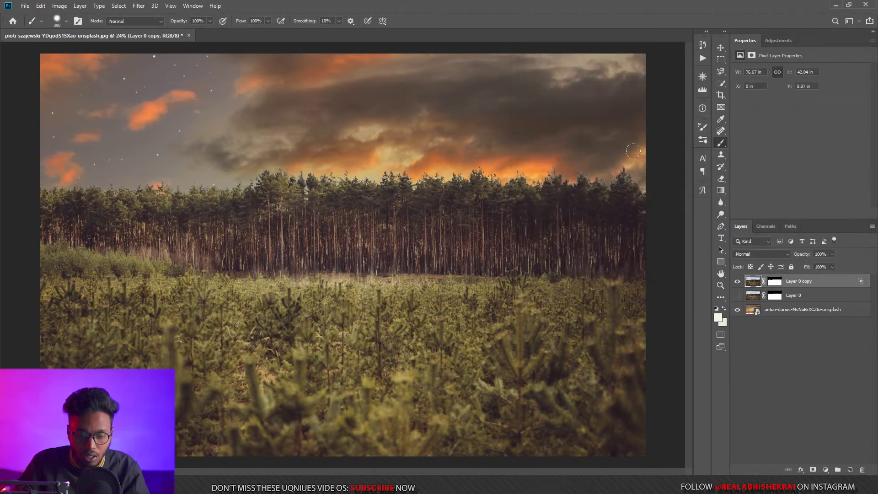
# - Compare the treetop edges of Layer 0 copy with the original Layer 0 and examine the trunks for see-through areas
pyautogui.press('z')
pyautogui.scroll(3, 496, 158)
pyautogui.scroll(-3, 497, 158)
pyautogui.press('b')
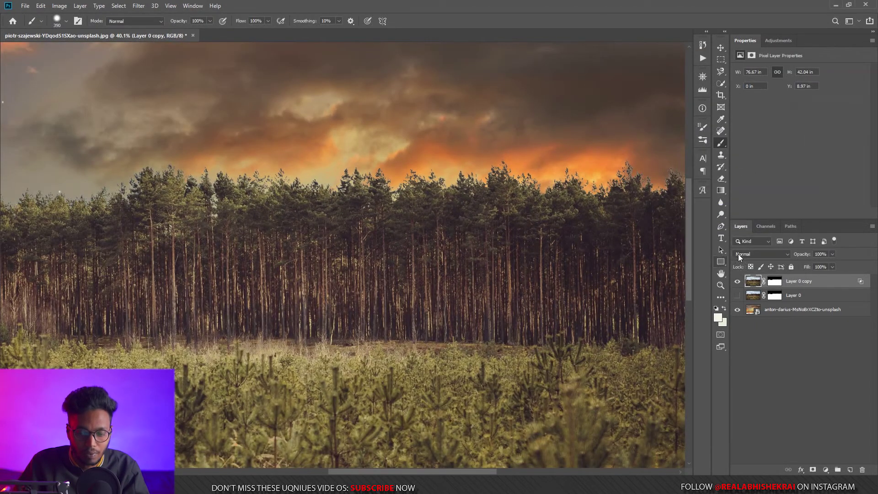
pyautogui.click(736, 282)
pyautogui.click(738, 296)
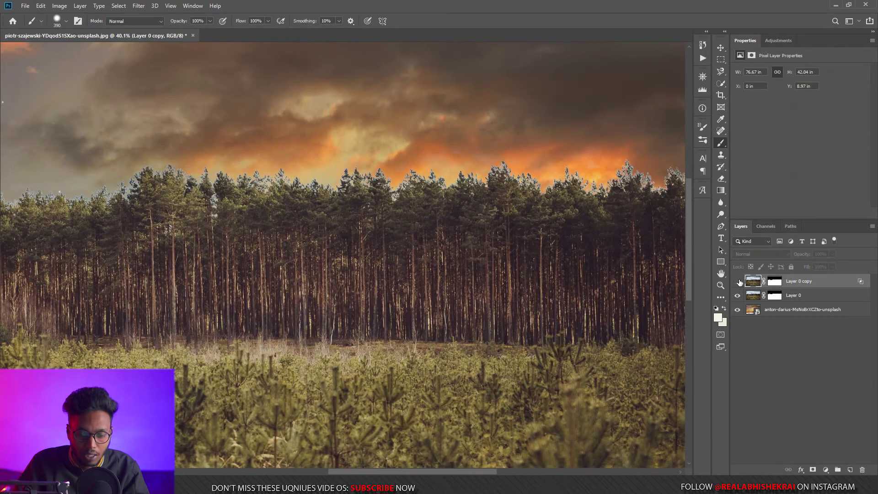
pyautogui.click(737, 282)
pyautogui.click(738, 295)
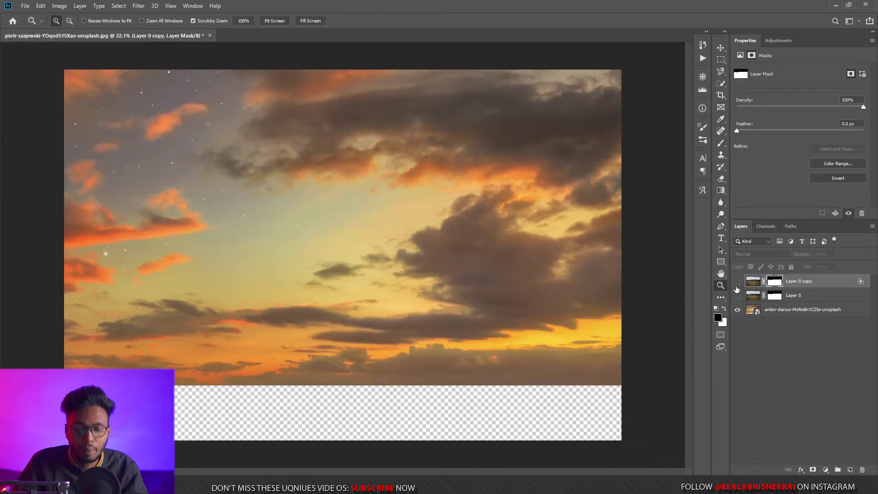
pyautogui.click(736, 283)
pyautogui.moveTo(541, 286); pyautogui.dragTo(333, 278)
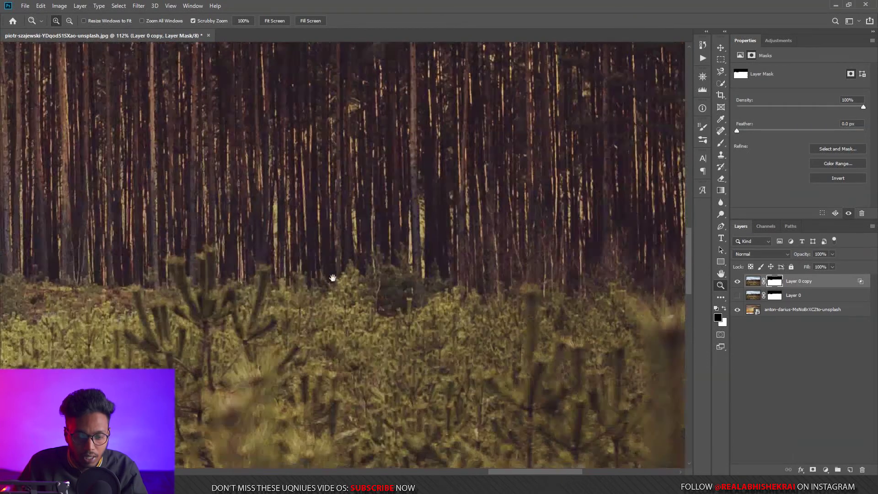
pyautogui.hotkey('ctrl', '0')
# - Hide Layer 0 copy and add a yellow Solid Color fill layer directly above the sunset layer
pyautogui.click(738, 281)
pyautogui.click(805, 310)
pyautogui.click(826, 469)
pyautogui.click(814, 241)
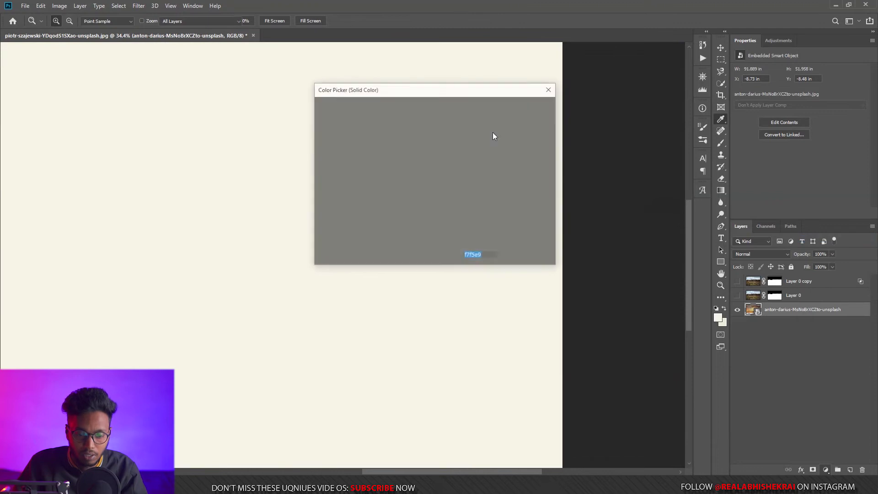
pyautogui.hotkey('ctrl', 'v')
pyautogui.click(519, 105)
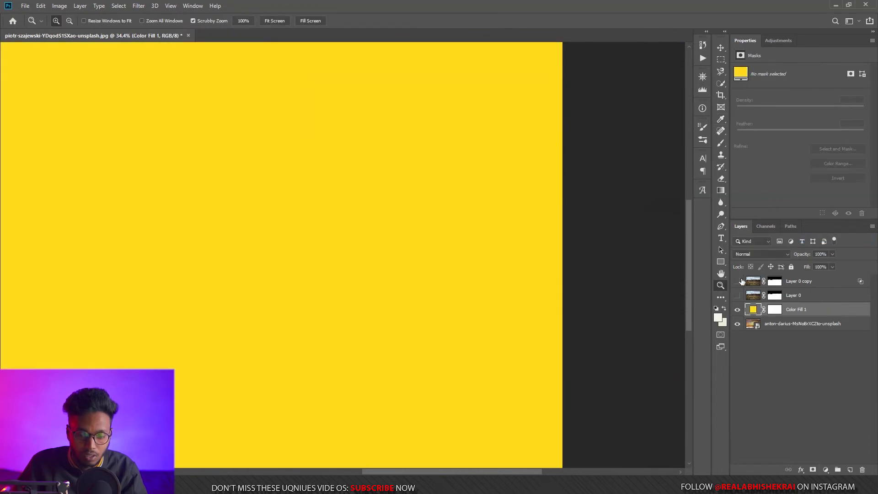
# - Show Layer 0 copy over the yellow fill, examine the trunks and field for holes and toggle the original Layer 0's visibility
pyautogui.click(737, 281)
pyautogui.hotkey('ctrl', '0')
pyautogui.moveTo(419, 266); pyautogui.dragTo(493, 112)
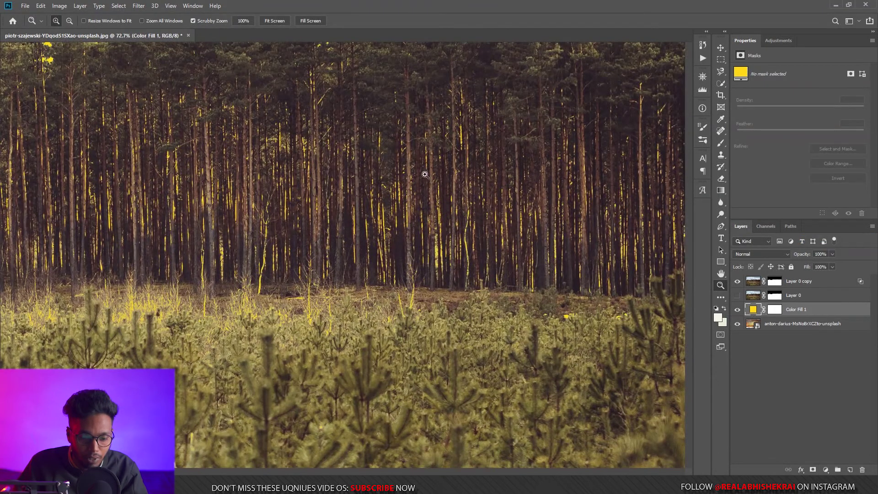
pyautogui.moveTo(440, 222); pyautogui.dragTo(411, 212)
pyautogui.click(756, 283)
pyautogui.click(737, 295)
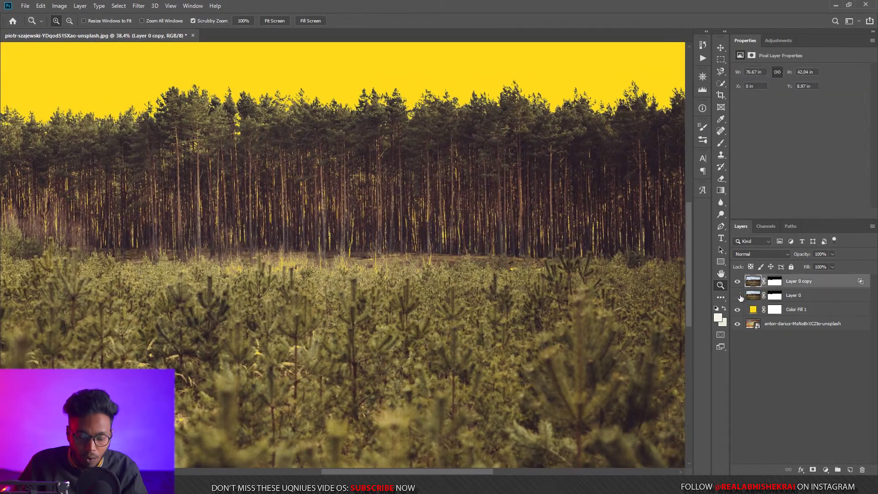
# - Alternate the visibility of Layer 0 and Layer 0 copy over the yellow fill and examine the trunks and field for see-through areas
pyautogui.hotkey('ctrl', ',')
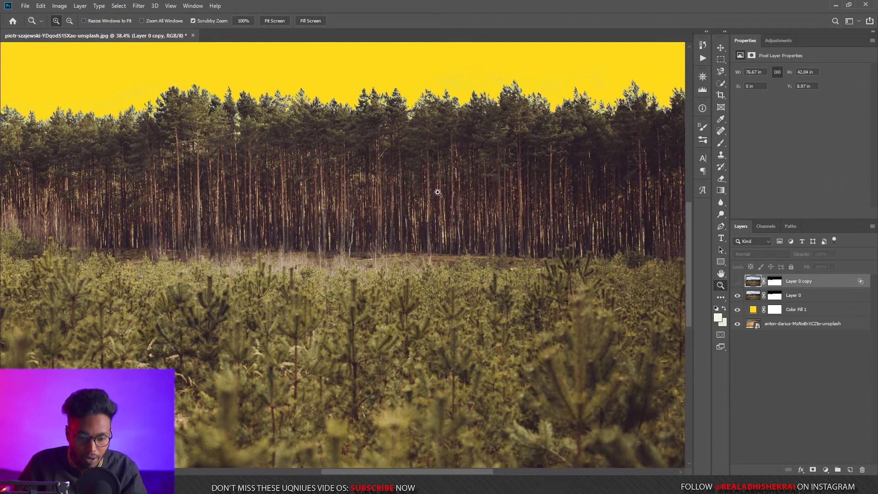
pyautogui.click(737, 282)
pyautogui.click(737, 295)
pyautogui.moveTo(526, 256); pyautogui.dragTo(437, 235)
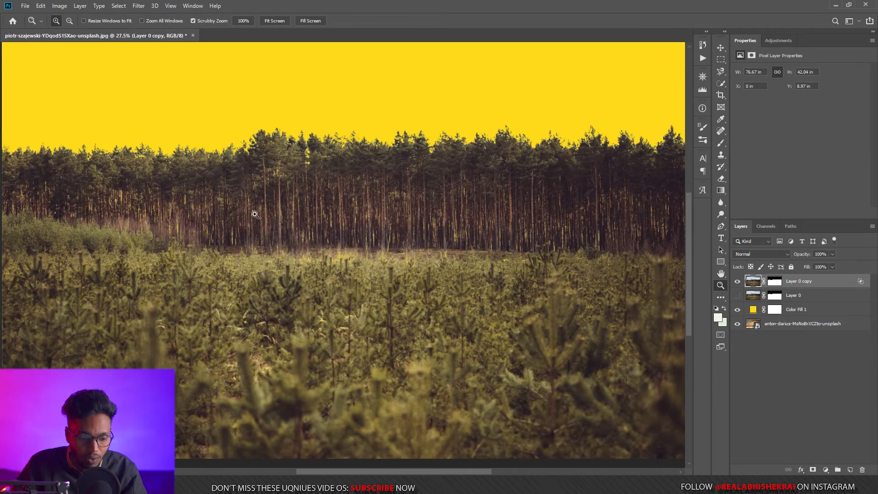
pyautogui.moveTo(188, 247); pyautogui.dragTo(268, 197)
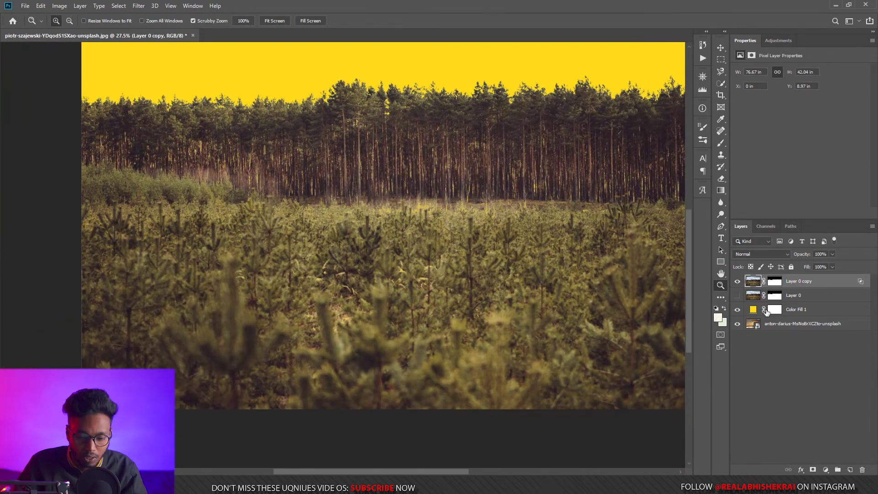
# - Change the solid color fill from yellow to pure blue and view the whole forest of Layer 0 copy against it
pyautogui.doubleClick(752, 311)
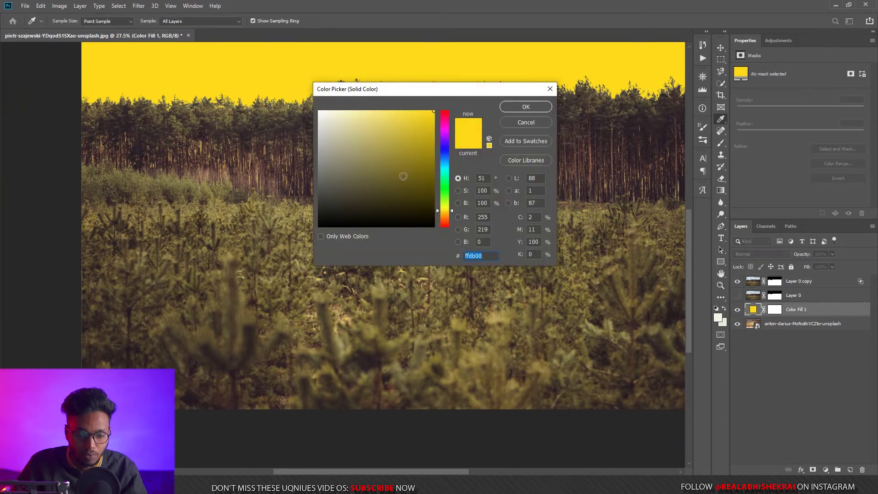
pyautogui.moveTo(446, 160); pyautogui.dragTo(445, 150)
pyautogui.click(533, 108)
pyautogui.moveTo(516, 193); pyautogui.dragTo(372, 188)
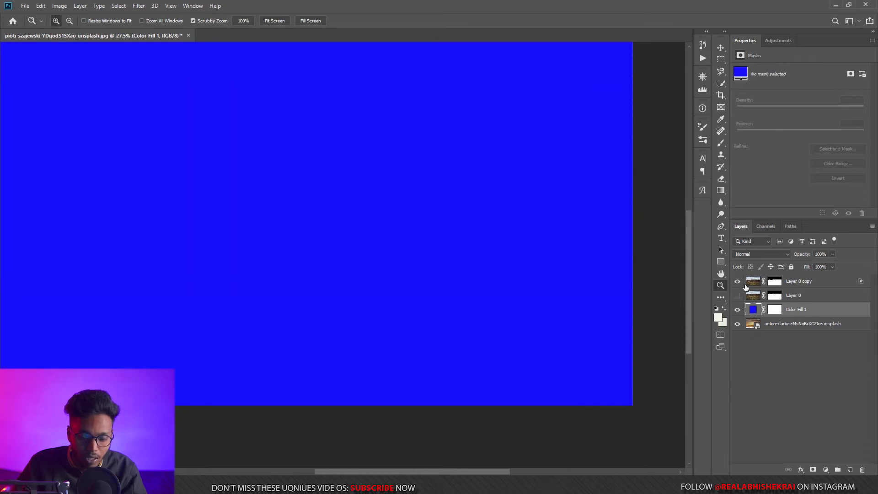
pyautogui.click(737, 281)
pyautogui.hotkey('ctrl', '0')
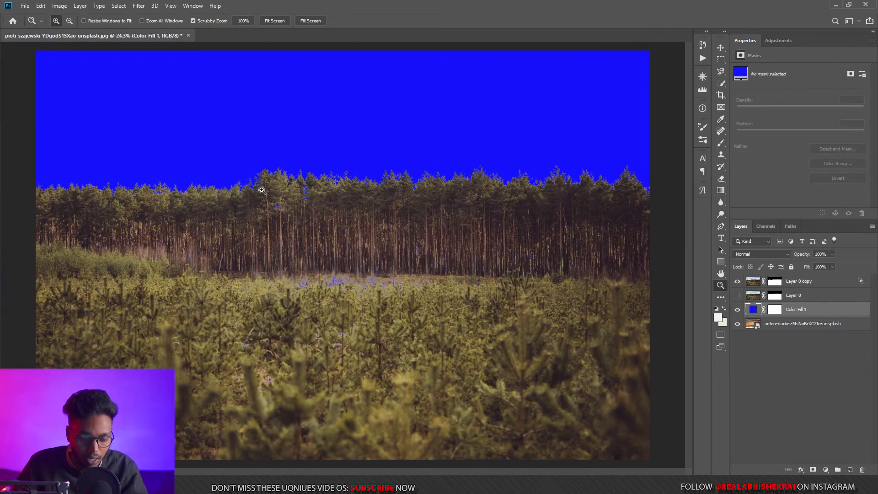
# - Show Layer 0 and paint black on its mask with a soft brush along the whole tree line to hide its treetops
pyautogui.click(751, 297)
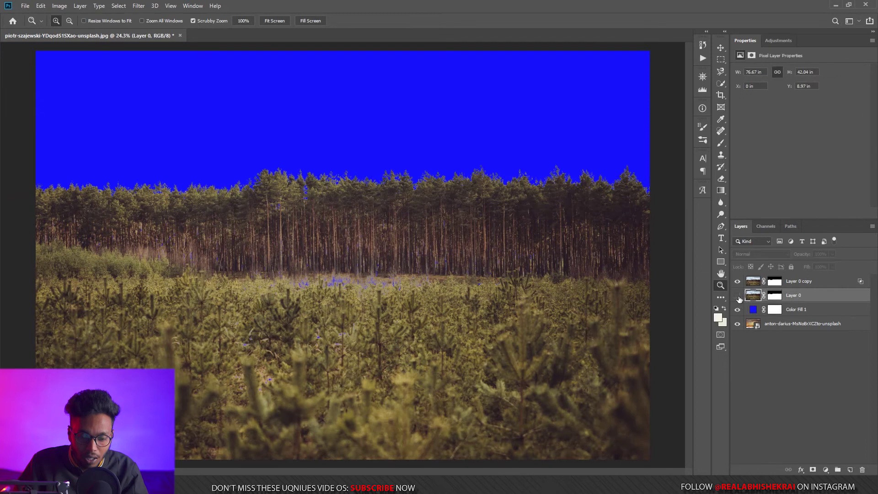
pyautogui.click(737, 295)
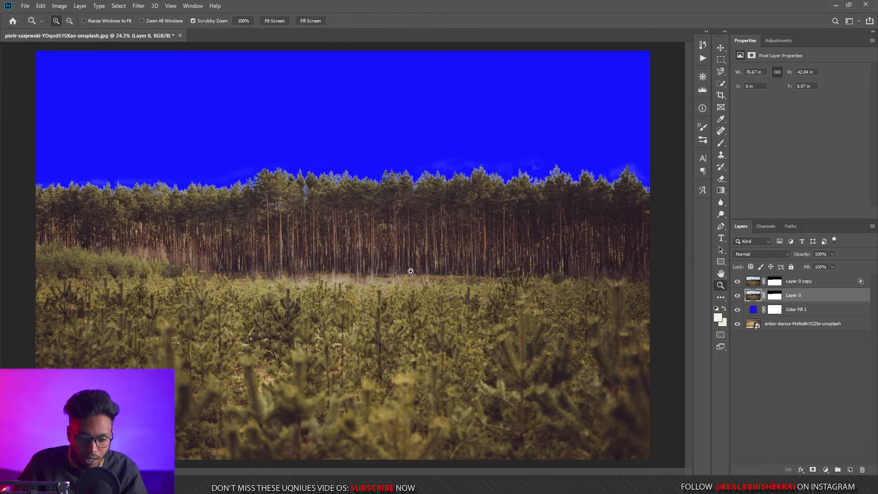
pyautogui.click(775, 295)
pyautogui.press('b')
pyautogui.press('d')
pyautogui.moveTo(450, 165)
pyautogui.mouseDown()
pyautogui.moveTo(577, 176)
pyautogui.moveTo(346, 168)
pyautogui.moveTo(206, 178)
pyautogui.moveTo(245, 164)
pyautogui.moveTo(211, 175)
pyautogui.moveTo(39, 183)
pyautogui.mouseUp()
pyautogui.moveTo(89, 153); pyautogui.dragTo(133, 153)
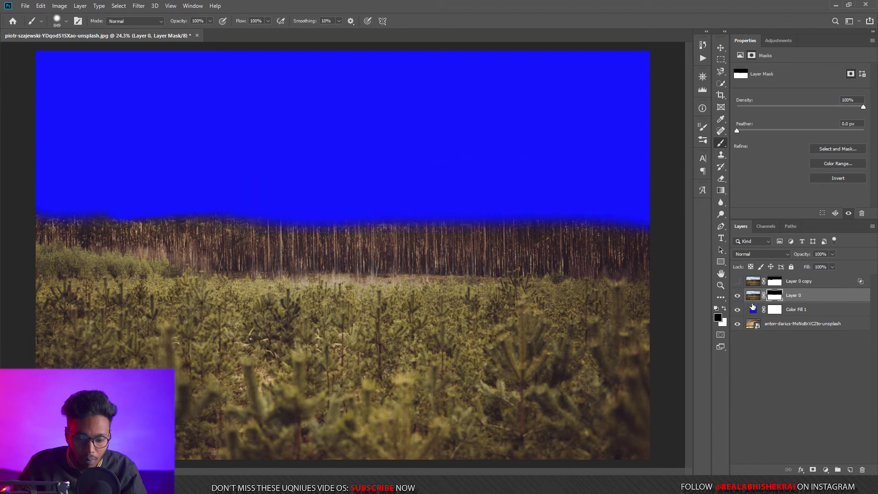
# - Show Layer 0 copy above the masked Layer 0 and select it to inspect the combined forest
pyautogui.click(737, 281)
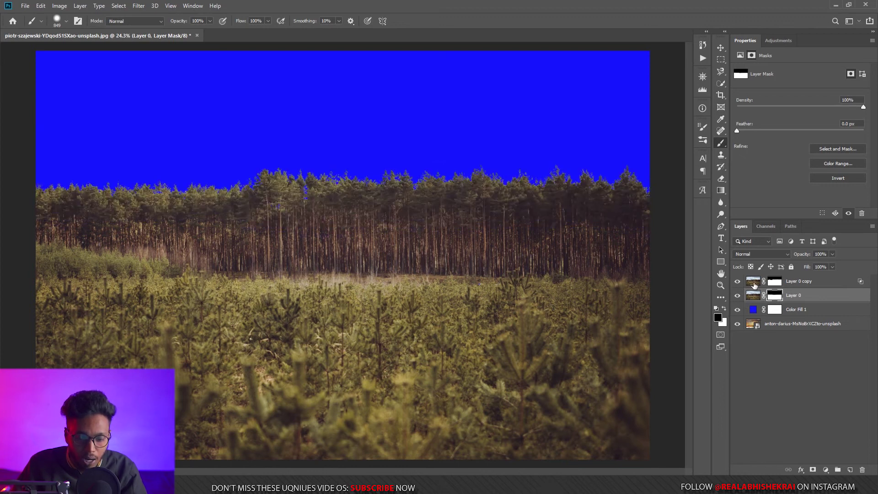
pyautogui.click(754, 284)
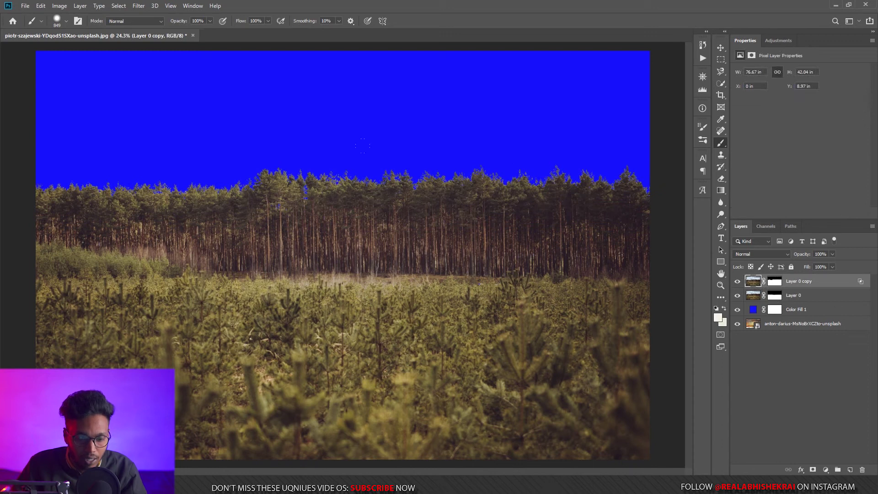
pyautogui.scroll(1, 522, 144)
# - Hide the blue fill layer, select the sunset sky layer and view the whole composite at a reduced size
pyautogui.click(746, 320)
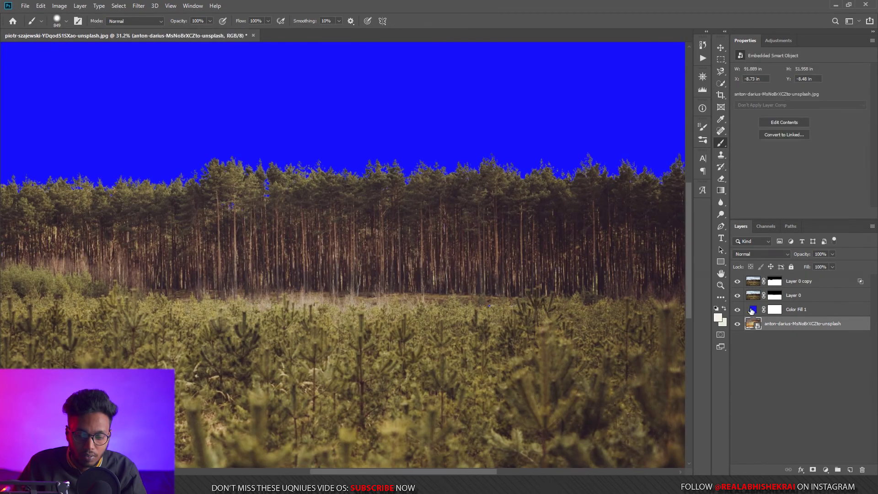
pyautogui.press('z')
pyautogui.moveTo(526, 237); pyautogui.dragTo(450, 226)
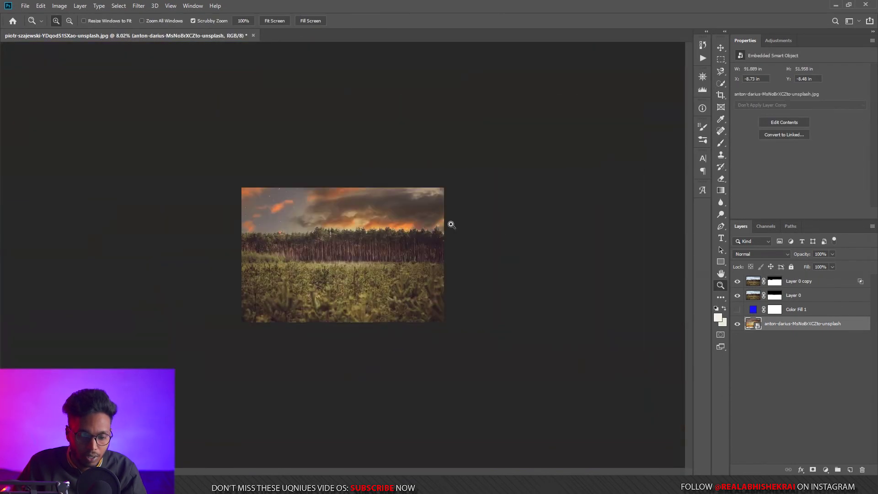
pyautogui.moveTo(391, 221); pyautogui.dragTo(485, 211)
pyautogui.hotkey('ctrl', '-')
pyautogui.hotkey('ctrl', '-')
pyautogui.hotkey('ctrl', '-')
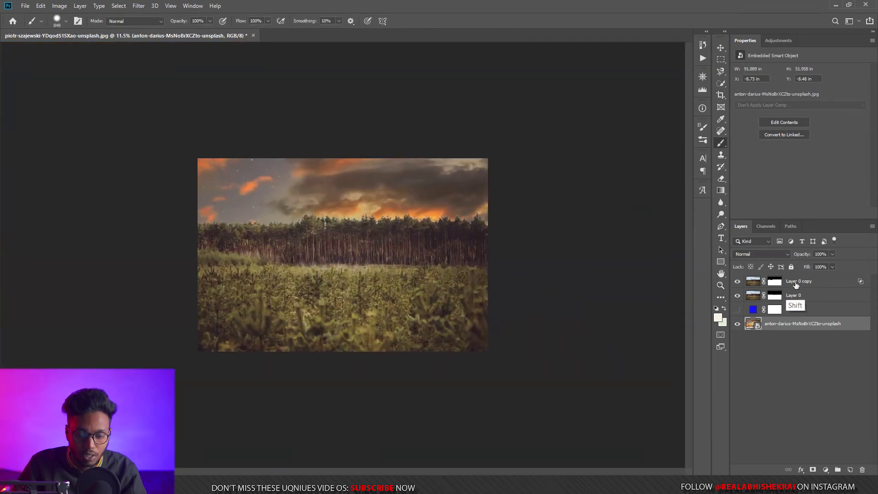